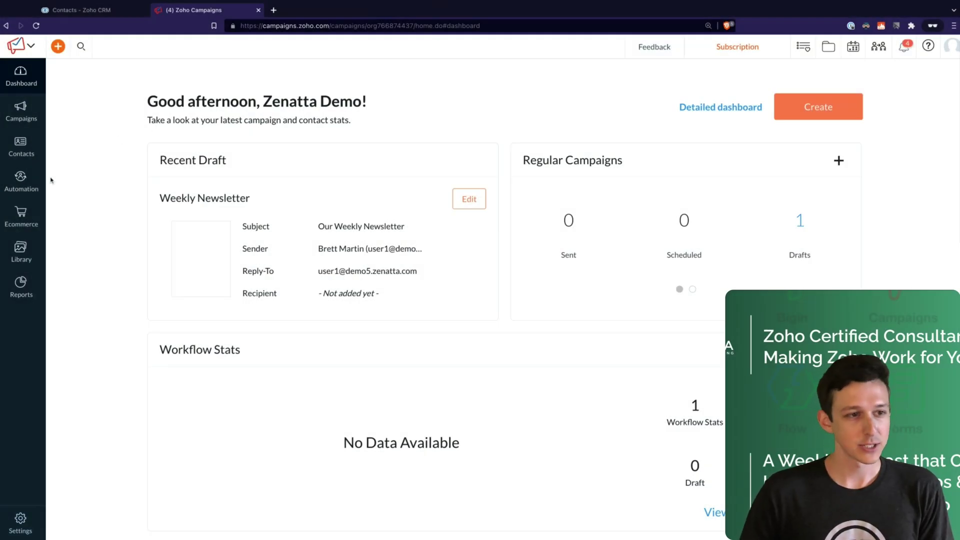
# Step: Go to the Automation Workflows list showing the Newsletter Topic Assignment workflow
pyautogui.click(20, 181)
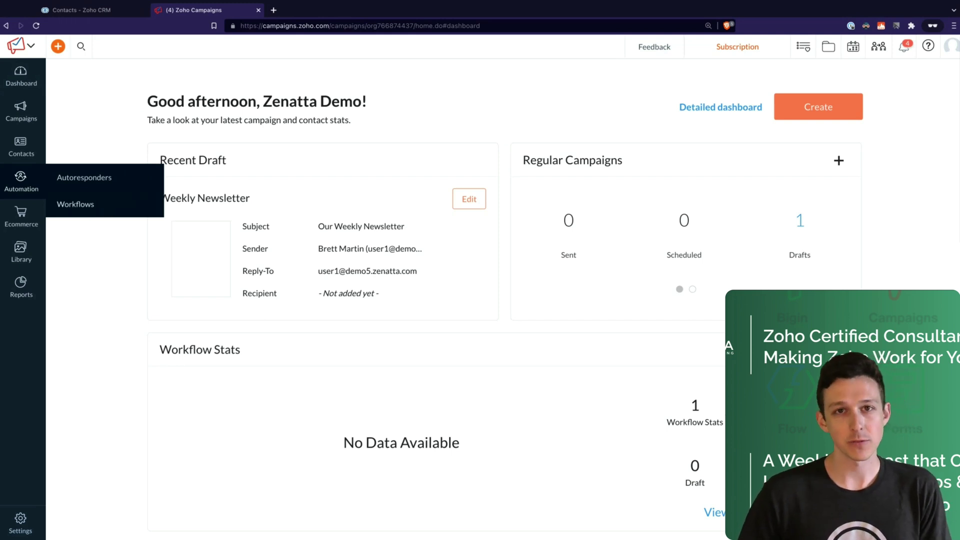
pyautogui.click(112, 210)
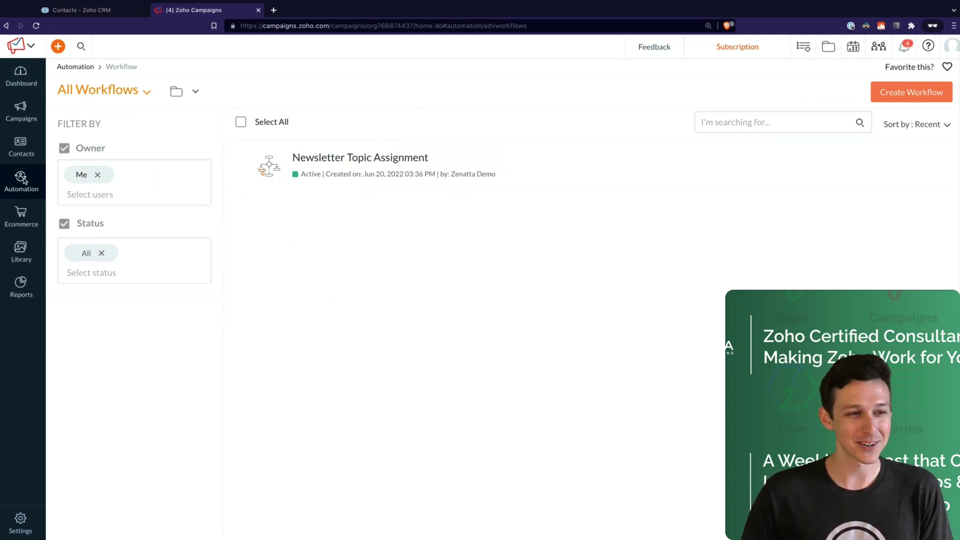
pyautogui.moveTo(25, 181)
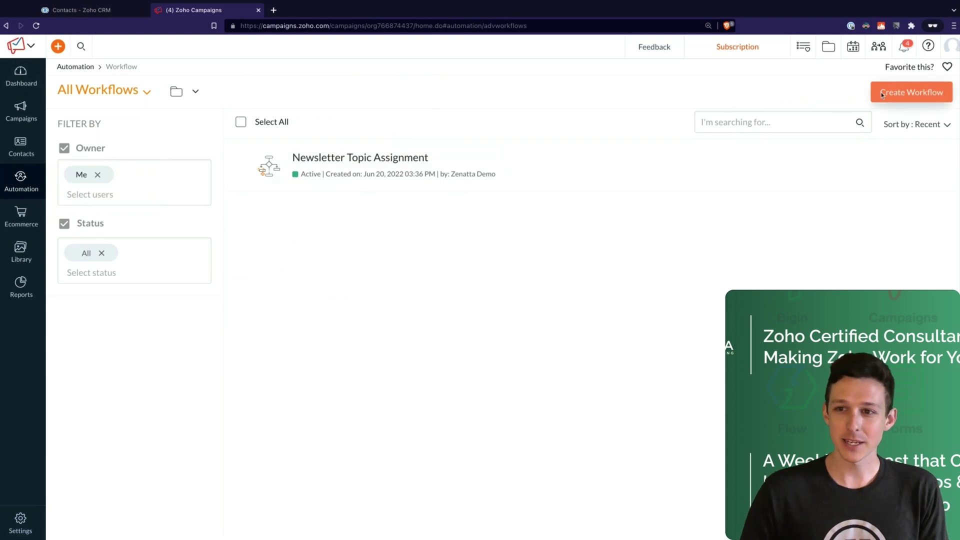
# Step: Browse the workflow template gallery, including Simple followup series and 10-day welcome series
pyautogui.click(907, 94)
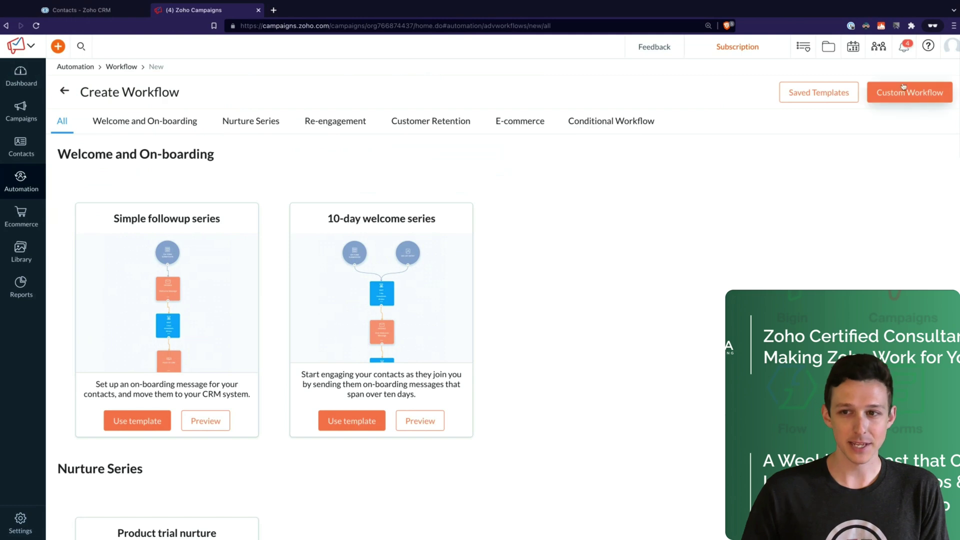
pyautogui.scroll(-1, 613, 280)
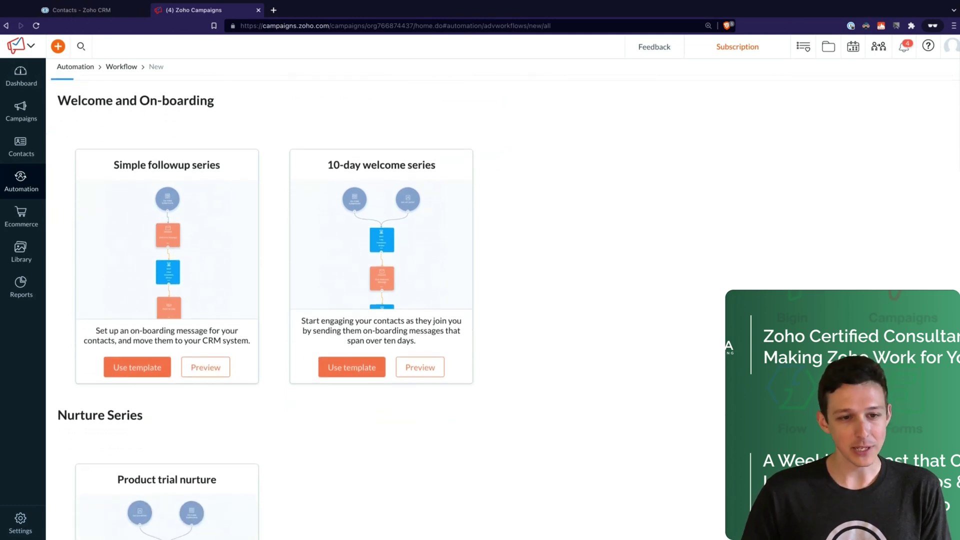
pyautogui.scroll(-1, 435, 235)
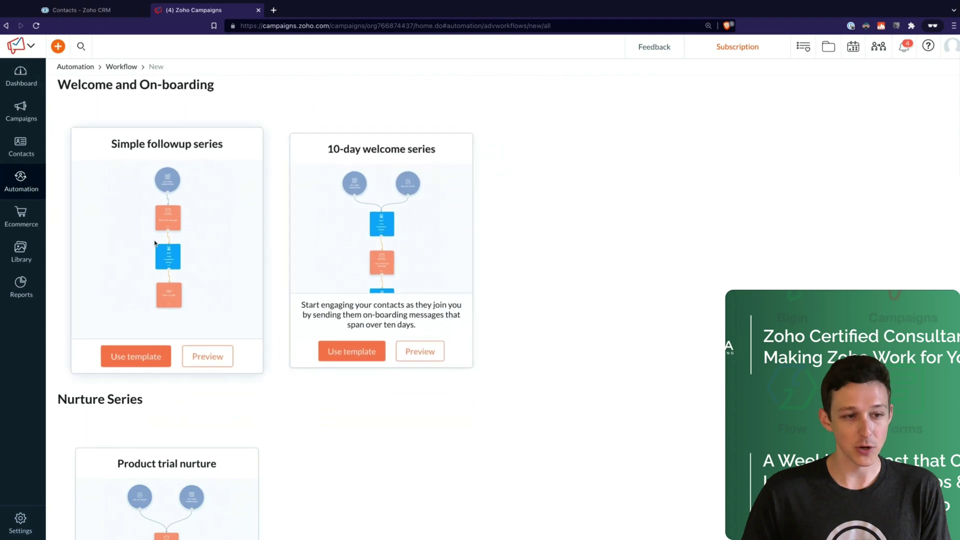
pyautogui.scroll(-1, 425, 248)
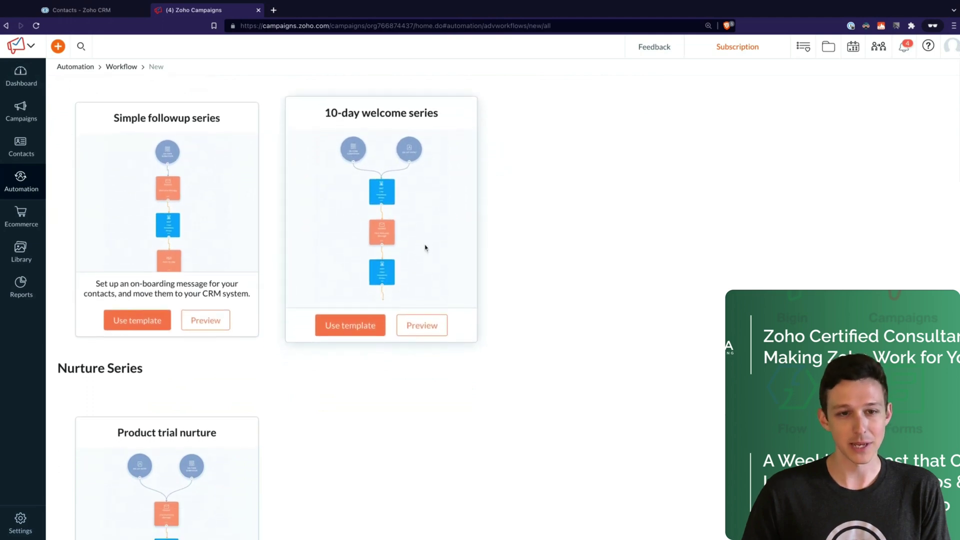
pyautogui.scroll(-3, 426, 247)
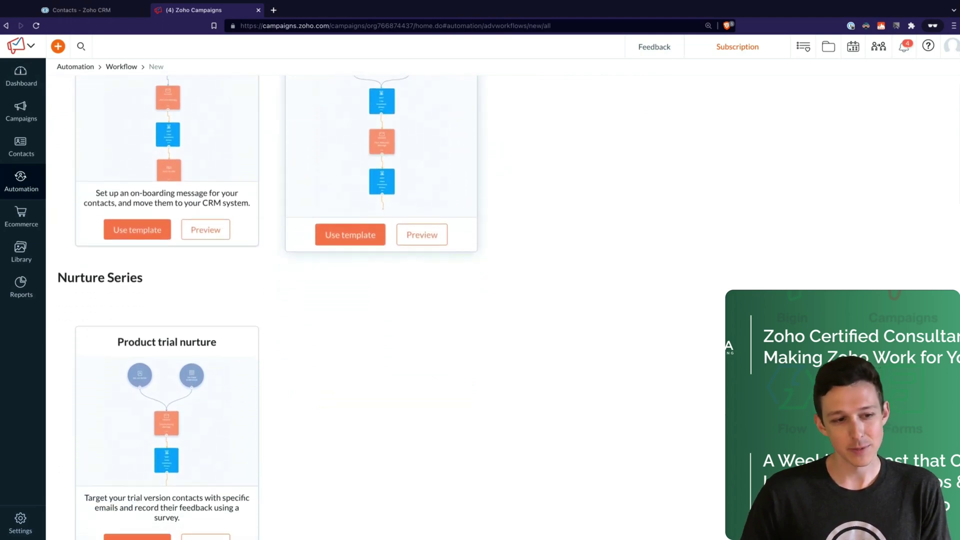
pyautogui.scroll(-3, 426, 248)
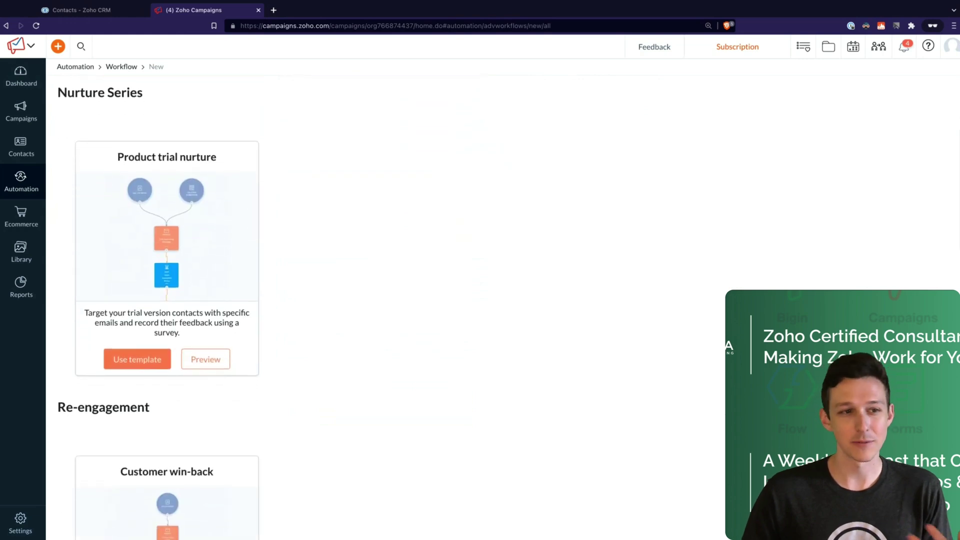
pyautogui.scroll(6, 439, 244)
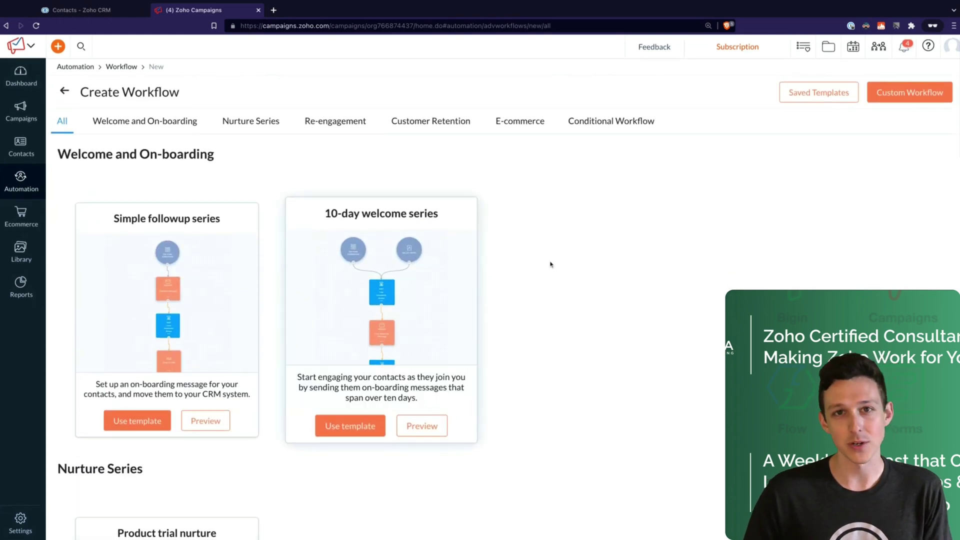
pyautogui.scroll(-6, 551, 265)
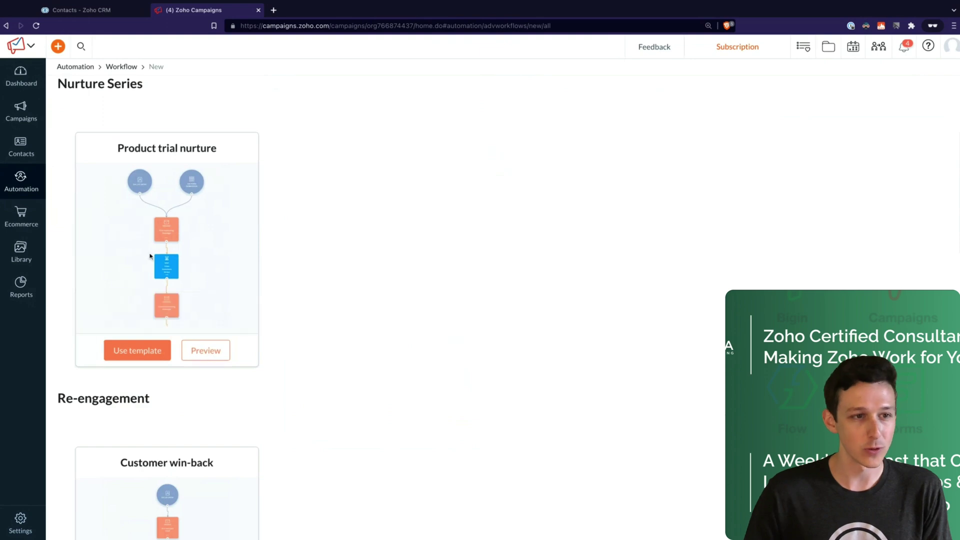
pyautogui.scroll(1, 463, 262)
pyautogui.scroll(7, 463, 262)
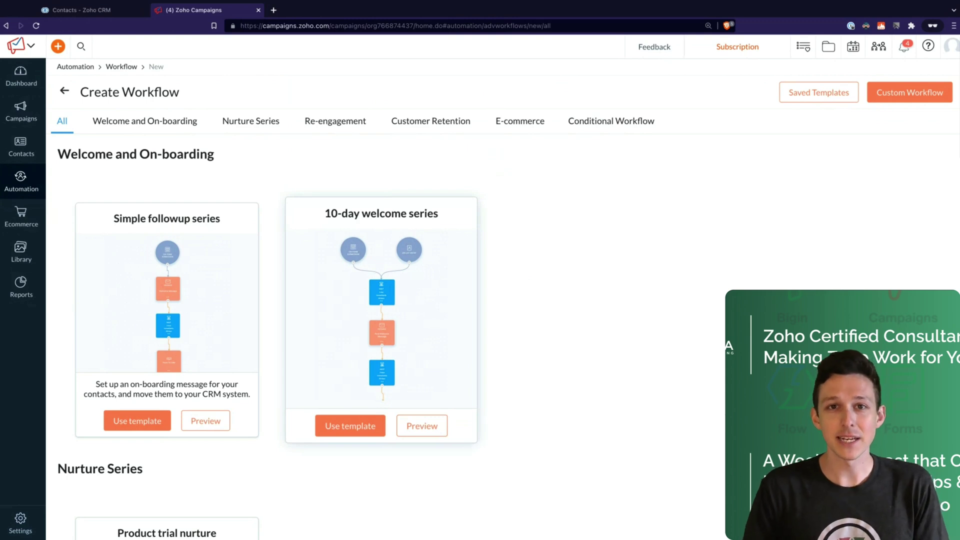
# Step: Create a custom workflow named 'Newsletter Welcome Series'
pyautogui.click(906, 95)
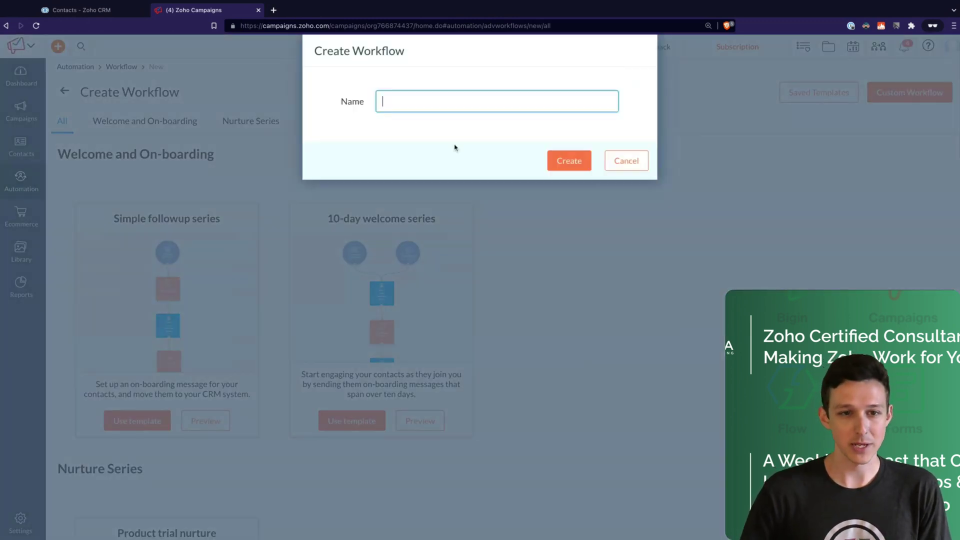
pyautogui.write('News')
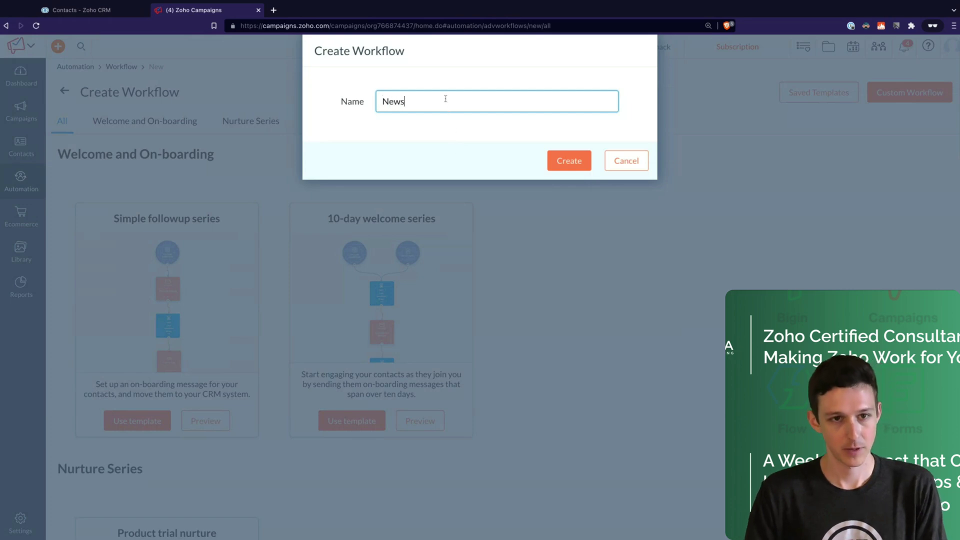
pyautogui.write('lettwr')
pyautogui.press('BackSpace')
pyautogui.press('BackSpace')
pyautogui.write('er Welcome Series')
pyautogui.click(576, 167)
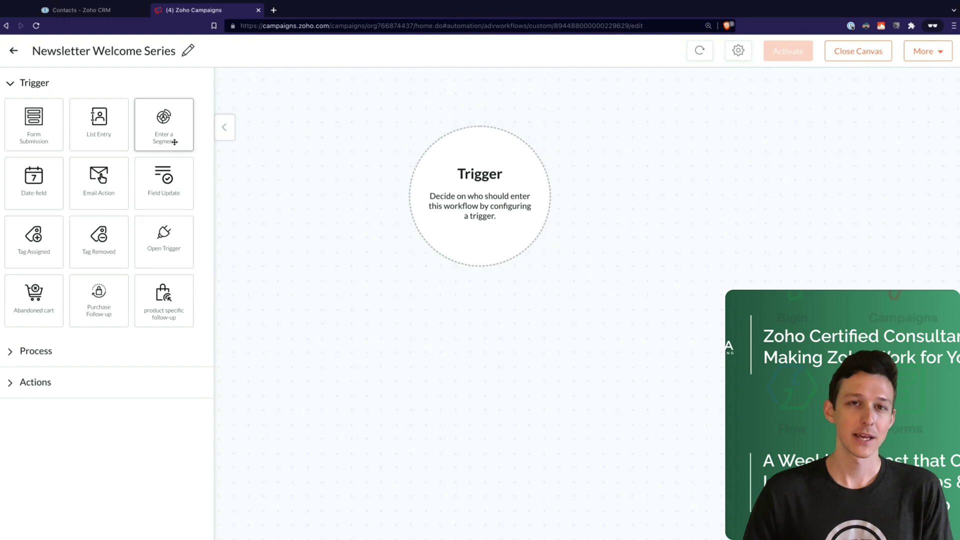
# Step: Set the trigger to On Entering a Segment for the Newsletter segment and save it
pyautogui.moveTo(166, 136); pyautogui.dragTo(495, 190)
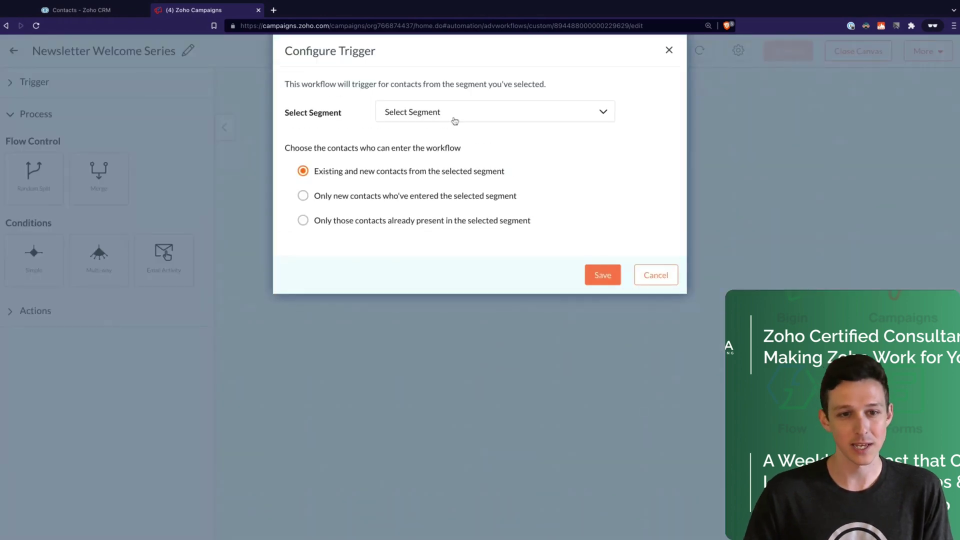
pyautogui.click(455, 121)
pyautogui.click(447, 169)
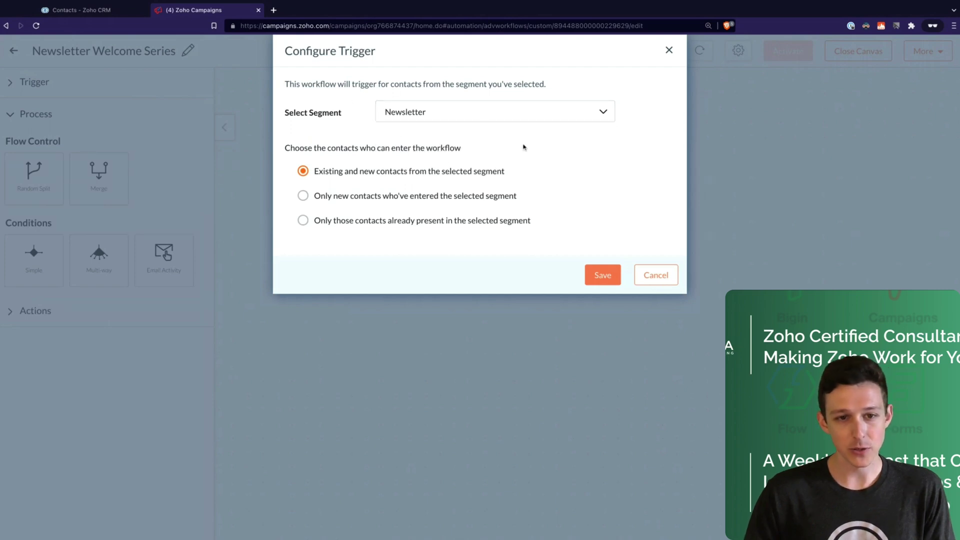
pyautogui.moveTo(517, 181); pyautogui.dragTo(368, 143)
pyautogui.click(368, 143)
pyautogui.click(600, 278)
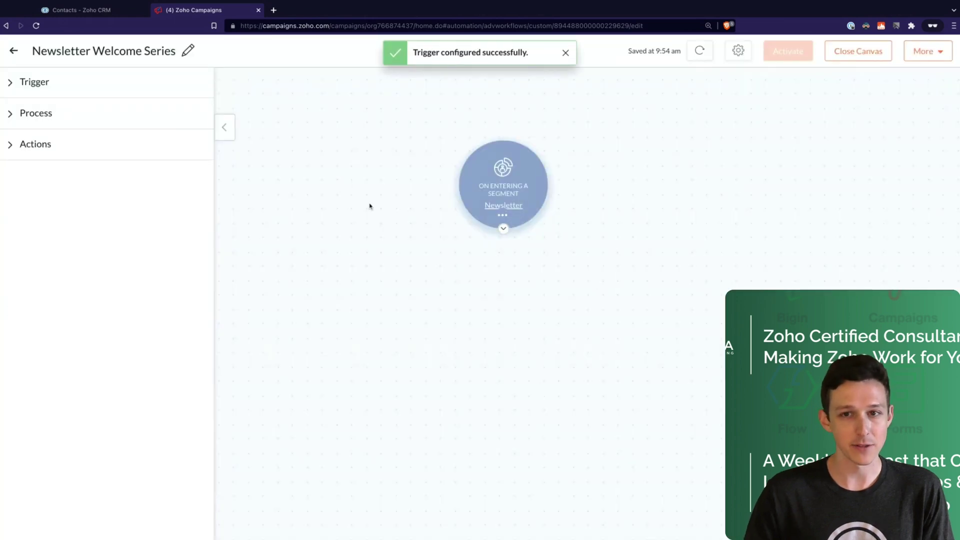
pyautogui.click(39, 115)
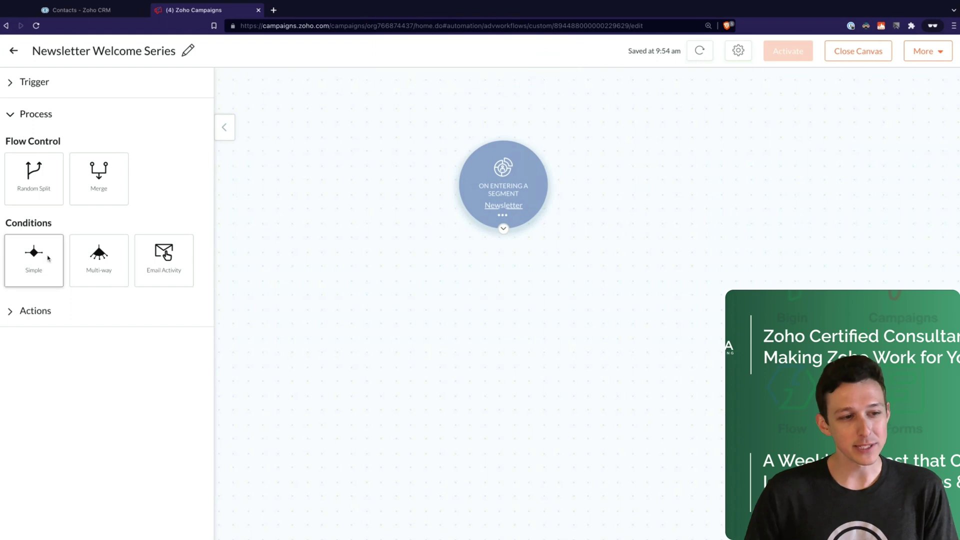
pyautogui.moveTo(45, 247); pyautogui.dragTo(519, 287)
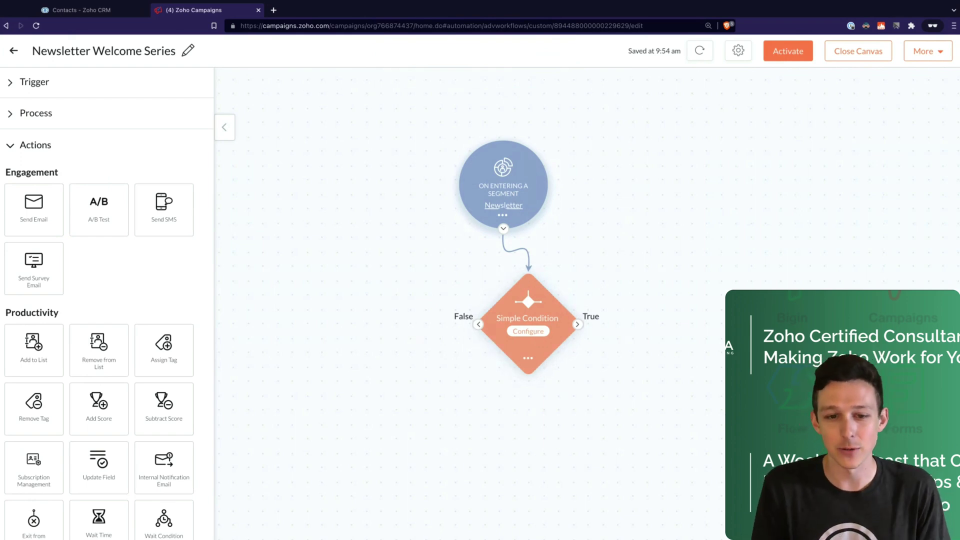
pyautogui.click(528, 332)
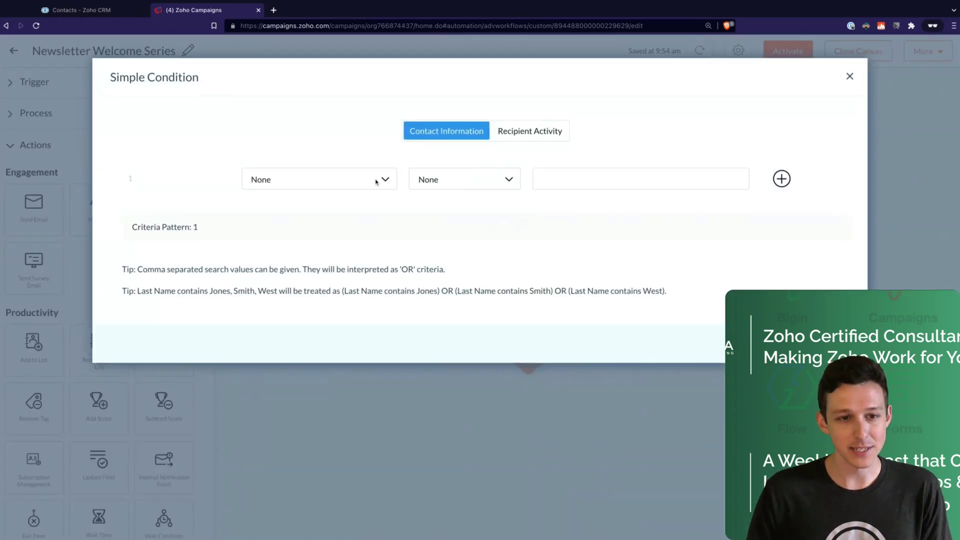
pyautogui.click(376, 181)
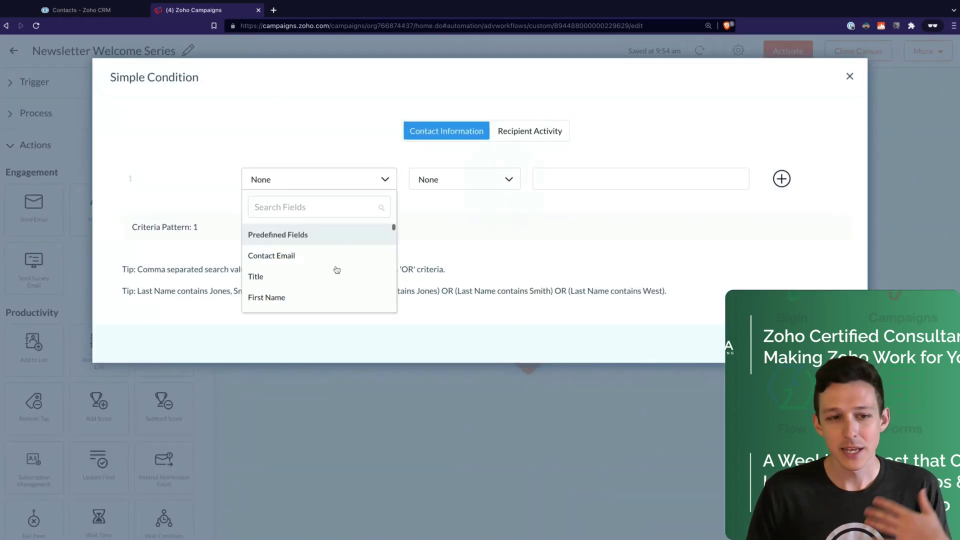
pyautogui.scroll(-1, 333, 253)
pyautogui.scroll(-3, 334, 253)
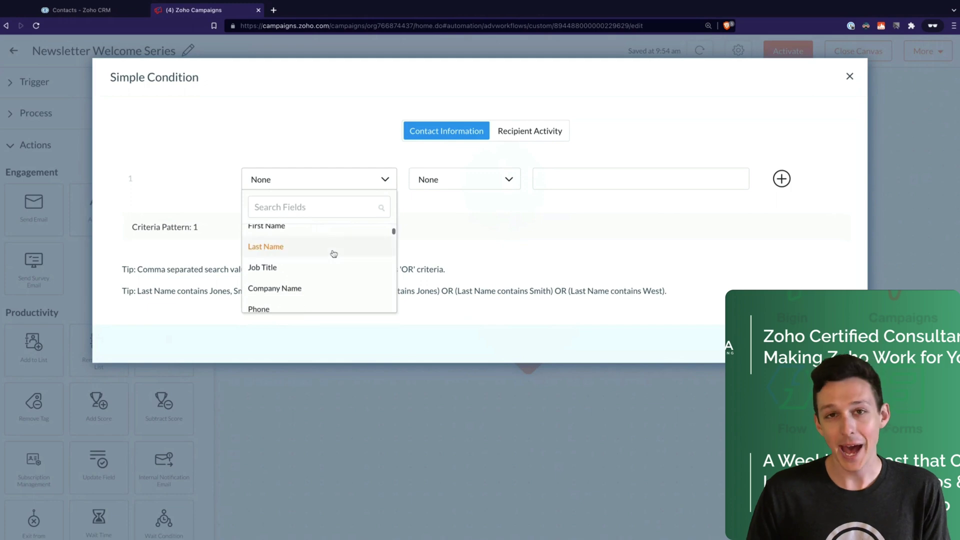
pyautogui.scroll(-2, 320, 250)
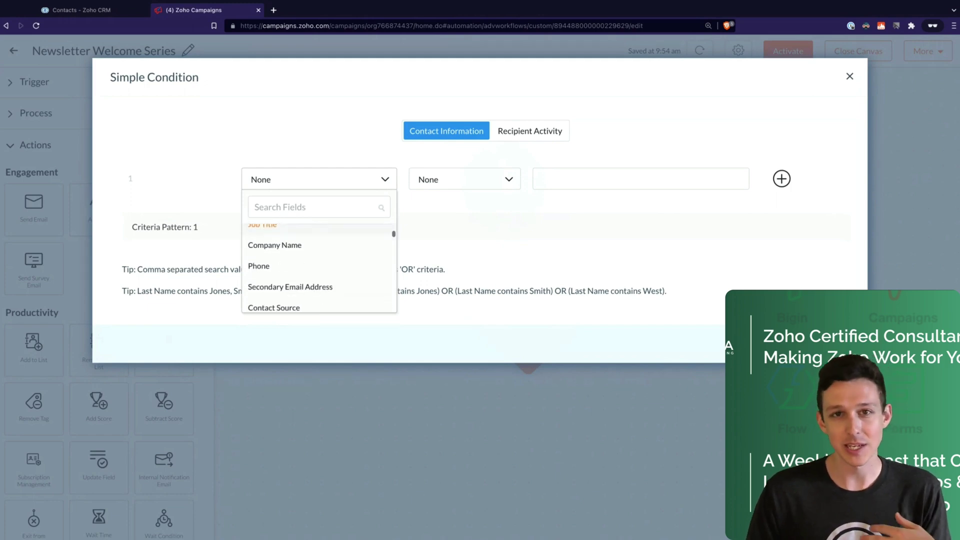
pyautogui.scroll(-2, 274, 250)
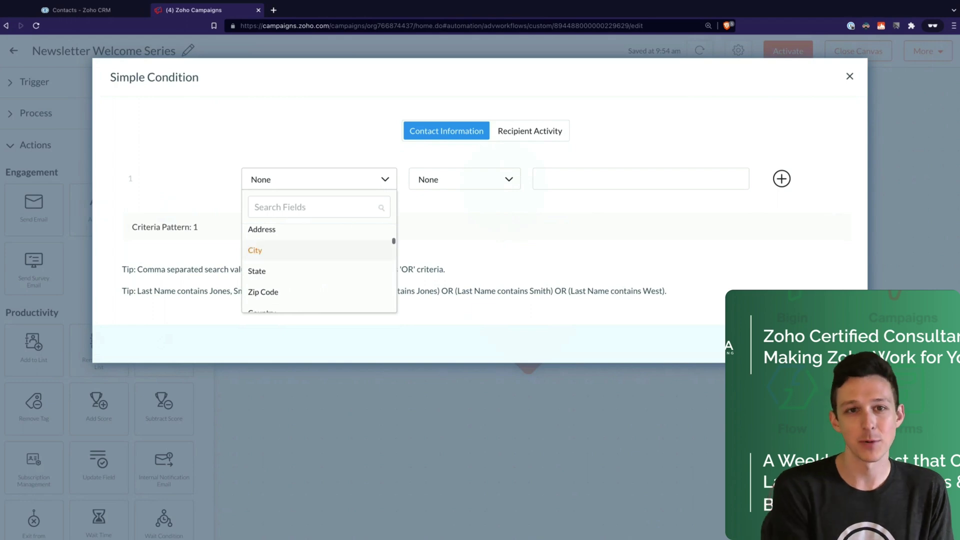
pyautogui.click(329, 274)
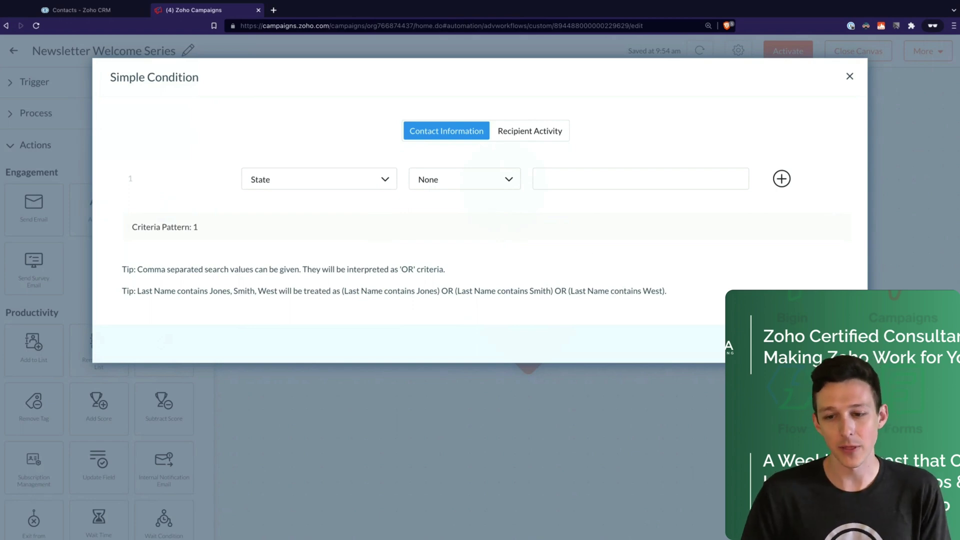
pyautogui.click(521, 316)
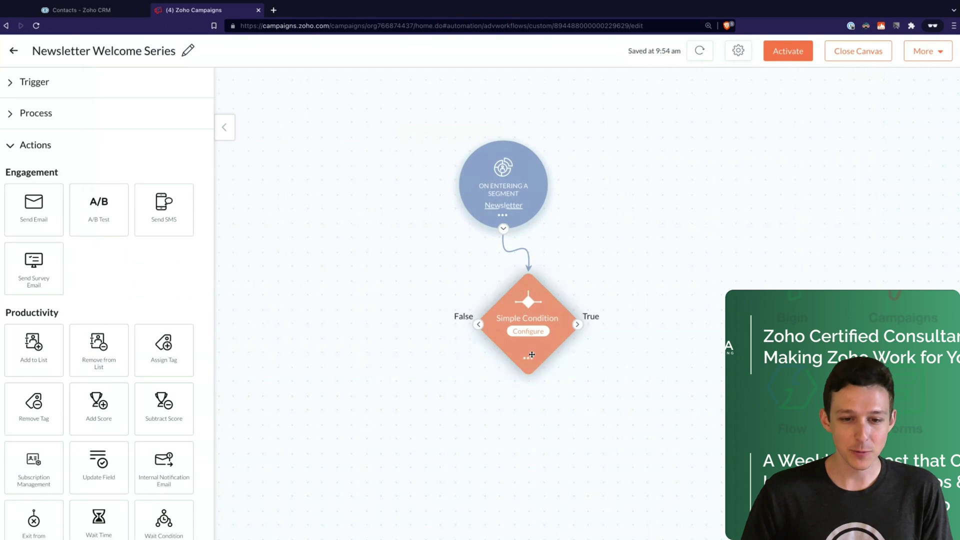
pyautogui.click(529, 359)
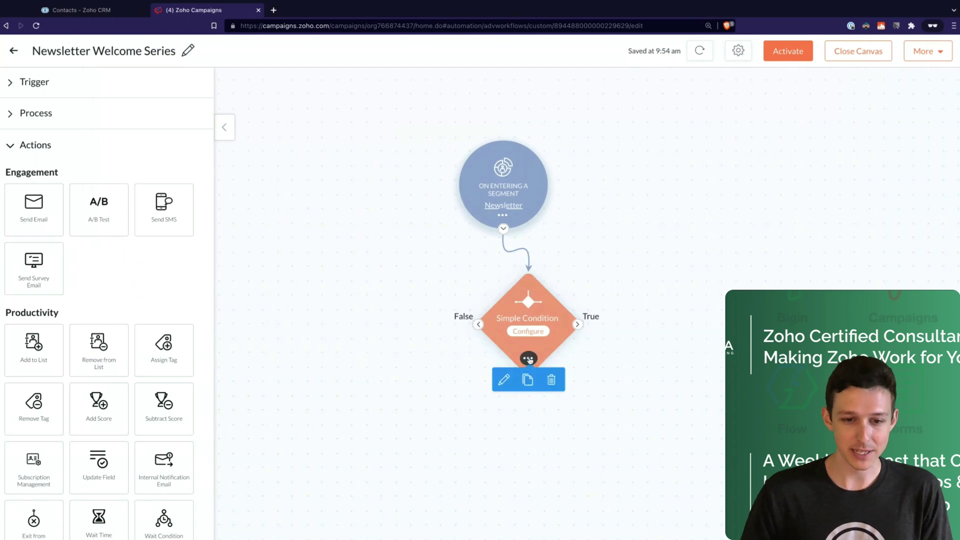
pyautogui.click(553, 376)
pyautogui.click(563, 163)
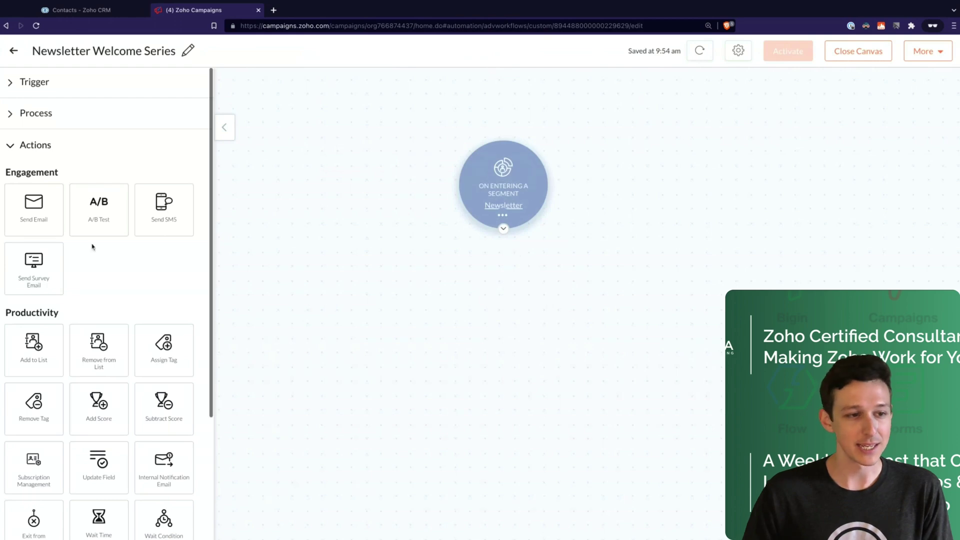
# Step: Add a Message step below the Newsletter segment trigger and return to the canvas
pyautogui.scroll(-1, 92, 246)
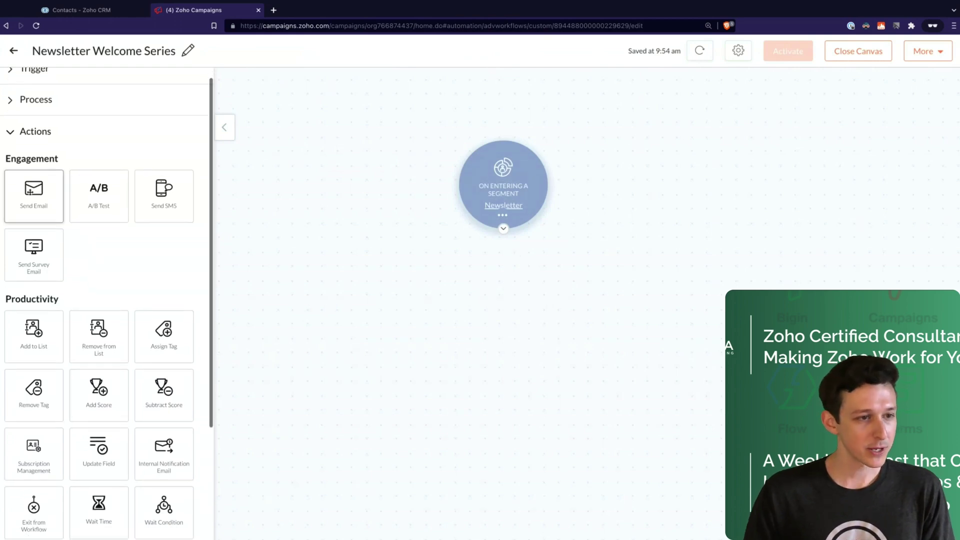
pyautogui.moveTo(19, 184); pyautogui.dragTo(510, 327)
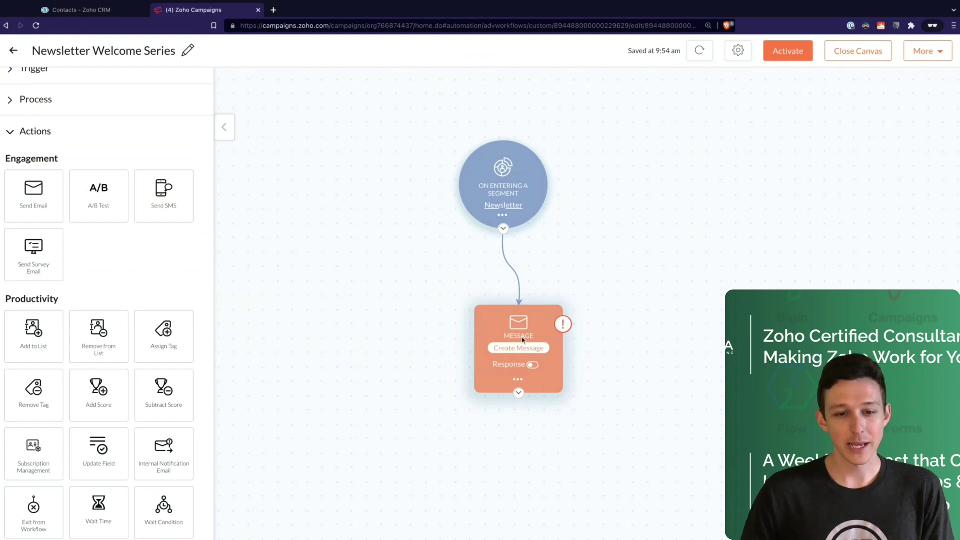
pyautogui.click(521, 347)
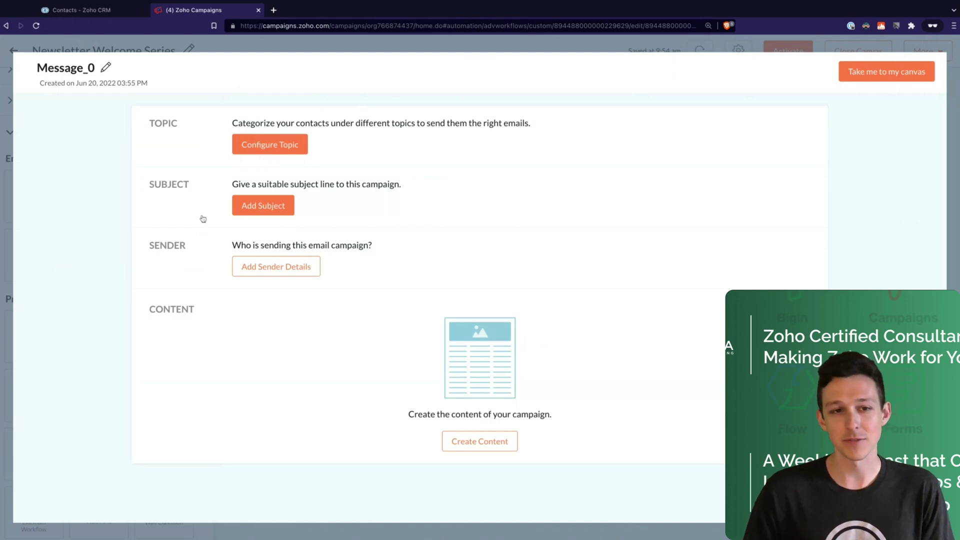
pyautogui.click(315, 267)
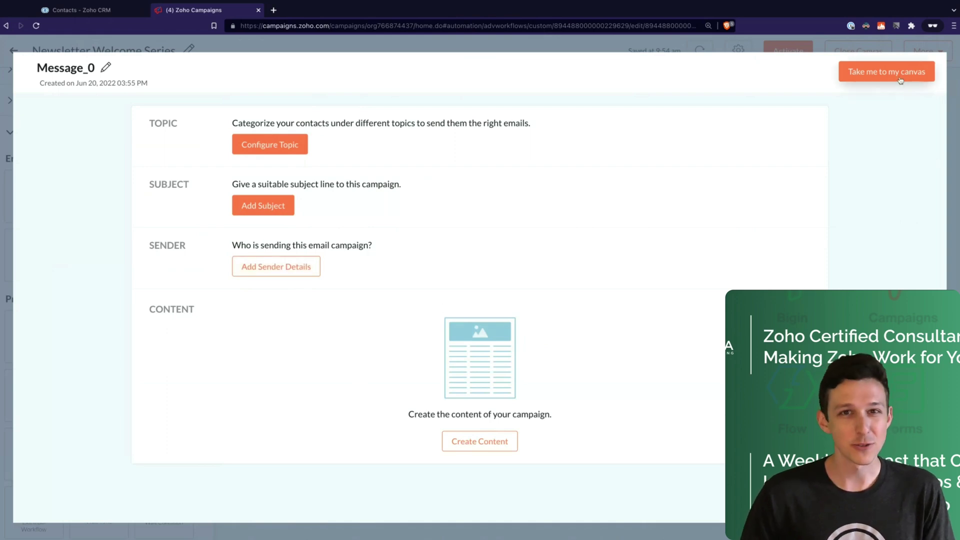
pyautogui.click(901, 80)
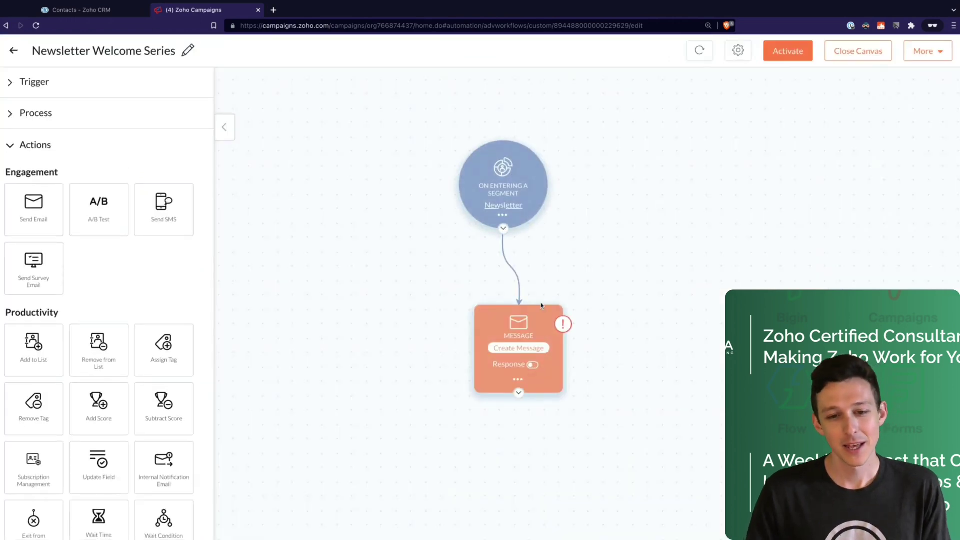
pyautogui.moveTo(551, 316); pyautogui.dragTo(528, 314)
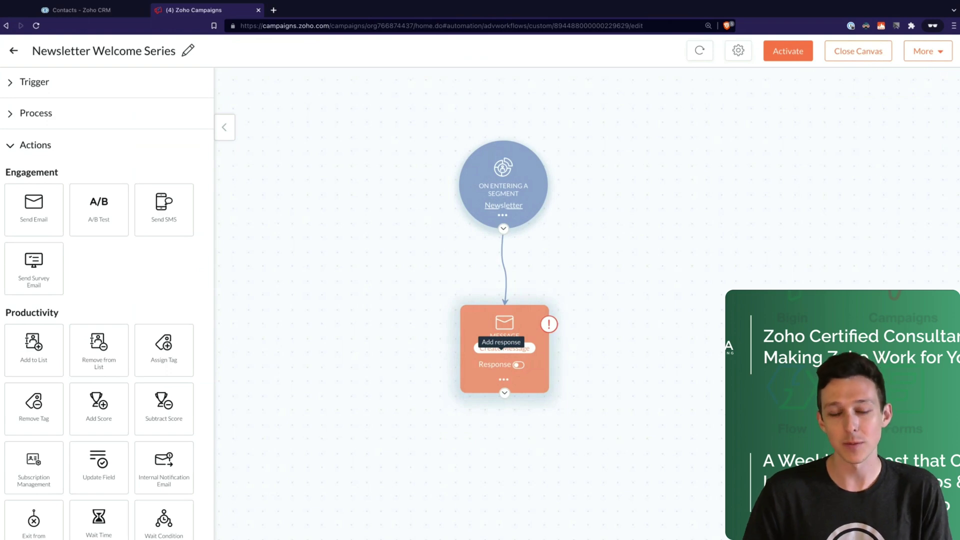
# Step: Tick Opened, Clicked on any link and Delivered as the message's response paths
pyautogui.click(519, 366)
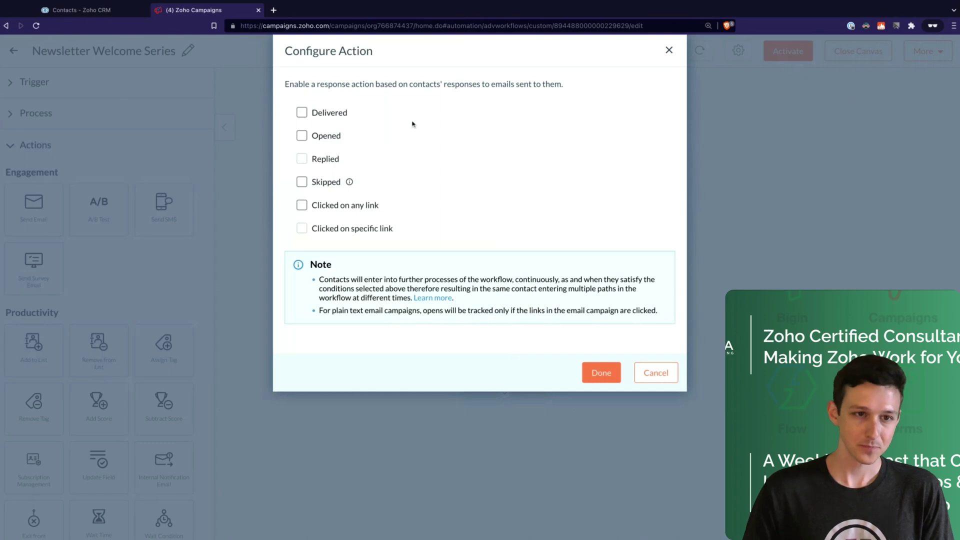
pyautogui.moveTo(294, 85); pyautogui.dragTo(444, 90)
pyautogui.click(444, 88)
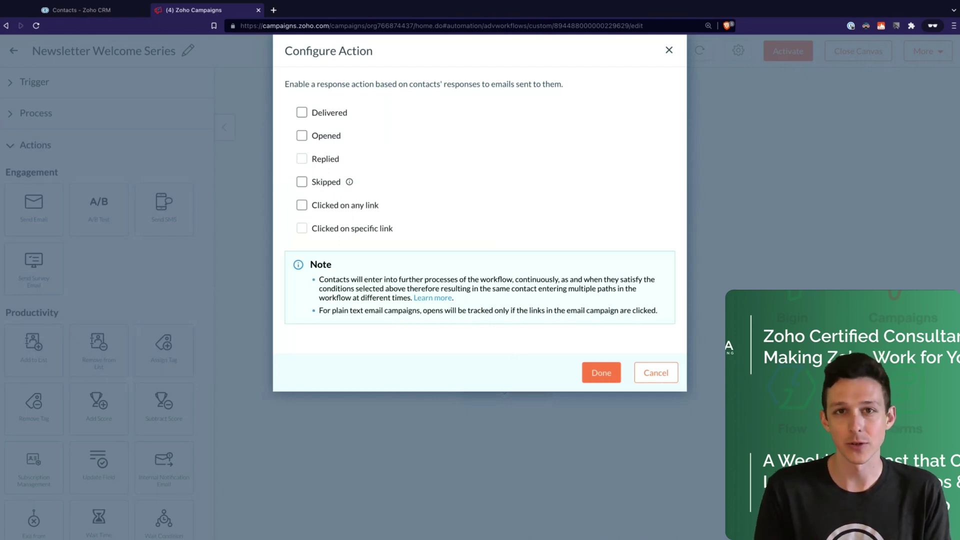
pyautogui.click(303, 138)
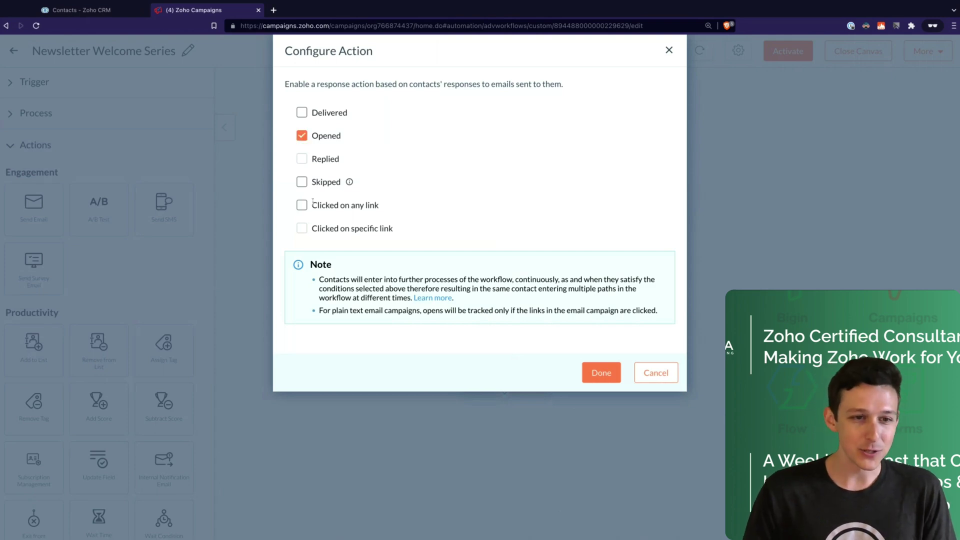
pyautogui.click(303, 206)
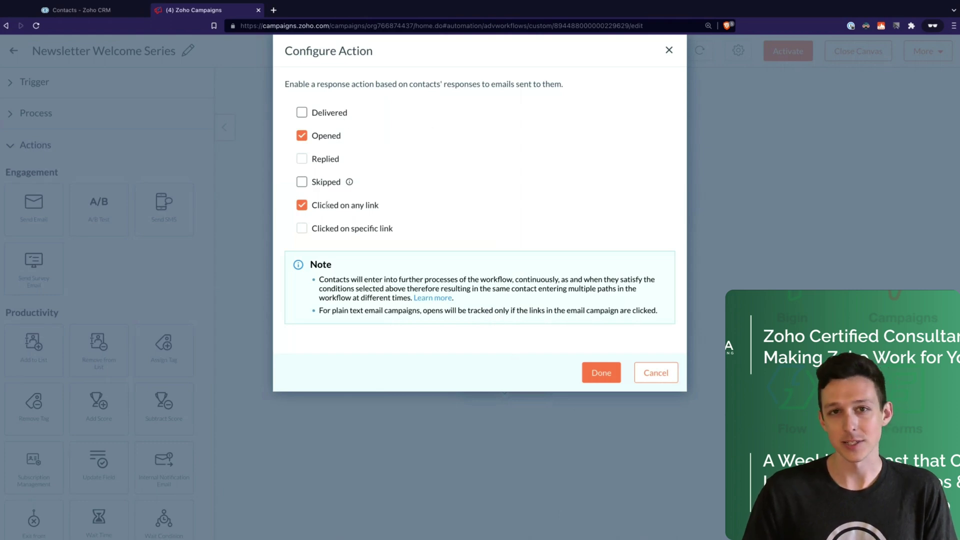
pyautogui.click(304, 116)
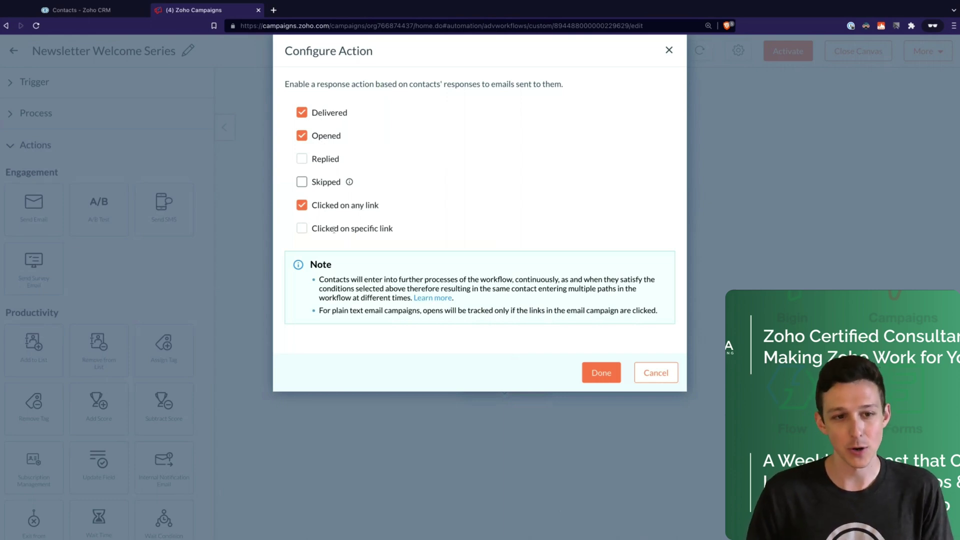
# Step: Confirm the three response branches and move the segment trigger higher on the canvas
pyautogui.click(606, 381)
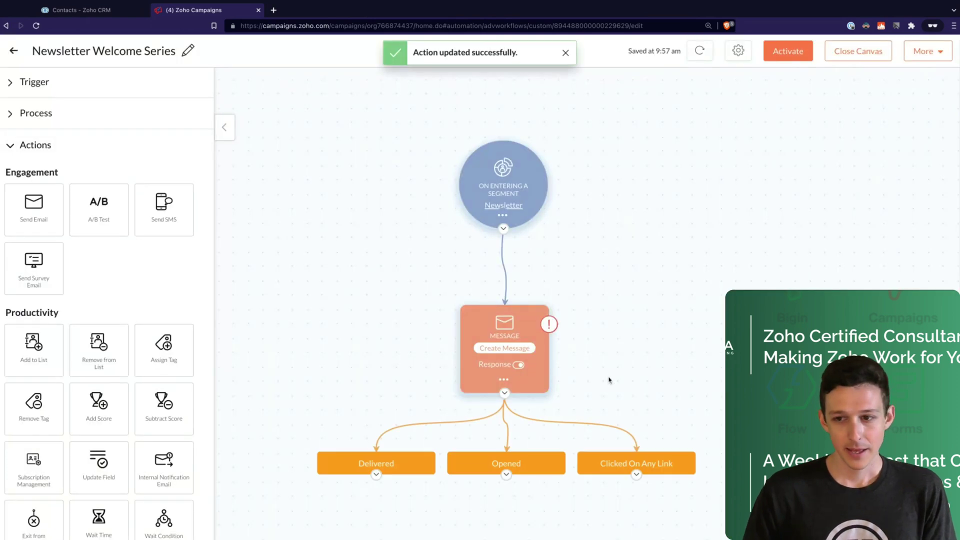
pyautogui.scroll(-1, 609, 380)
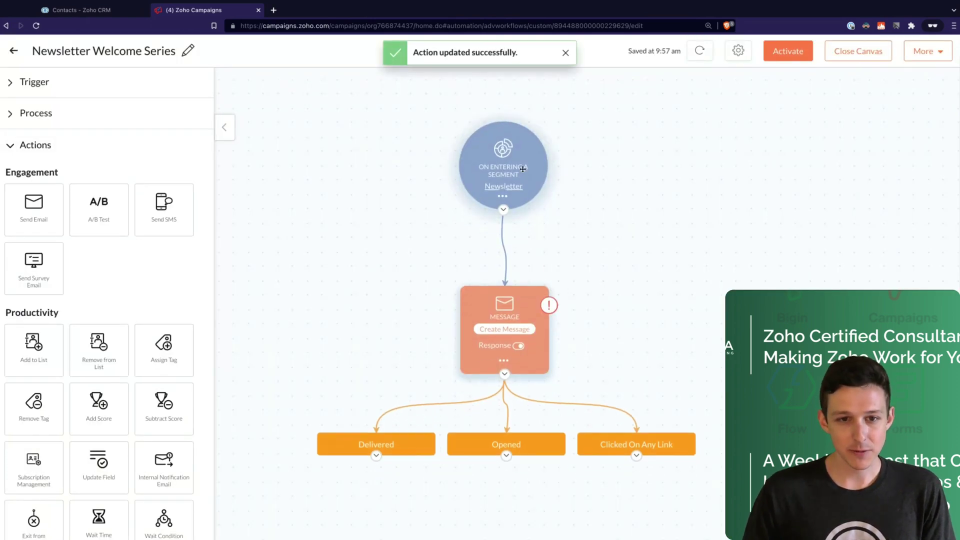
pyautogui.moveTo(523, 175); pyautogui.dragTo(523, 169)
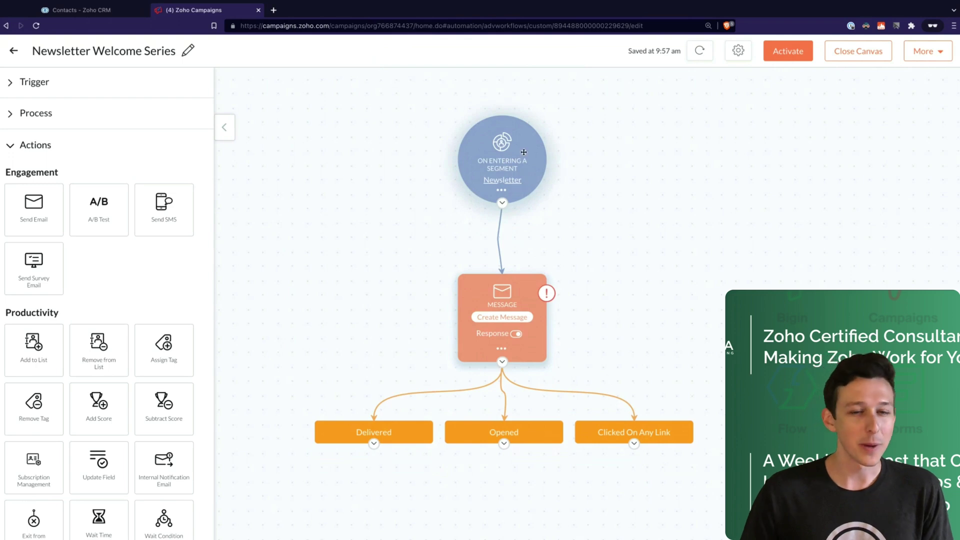
pyautogui.moveTo(524, 151); pyautogui.dragTo(523, 149)
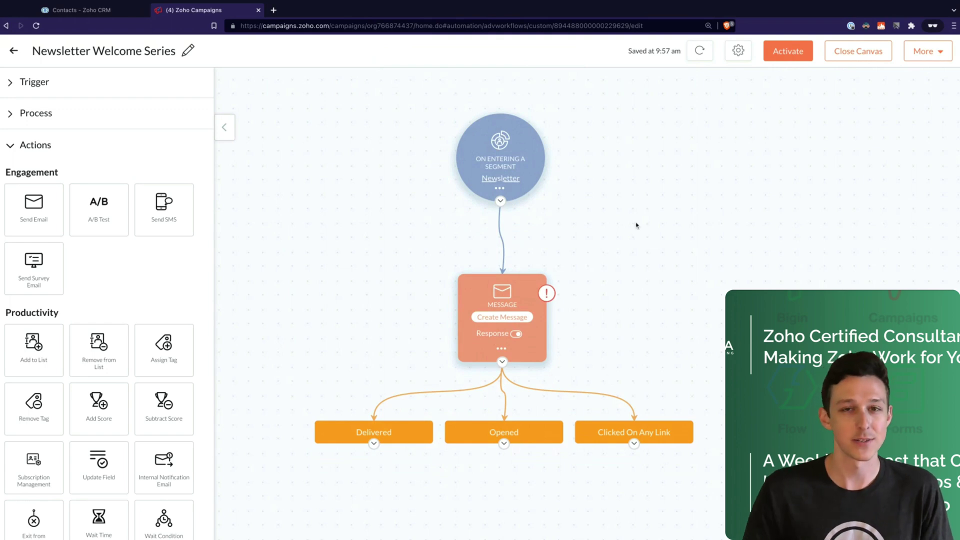
pyautogui.scroll(-3, 145, 309)
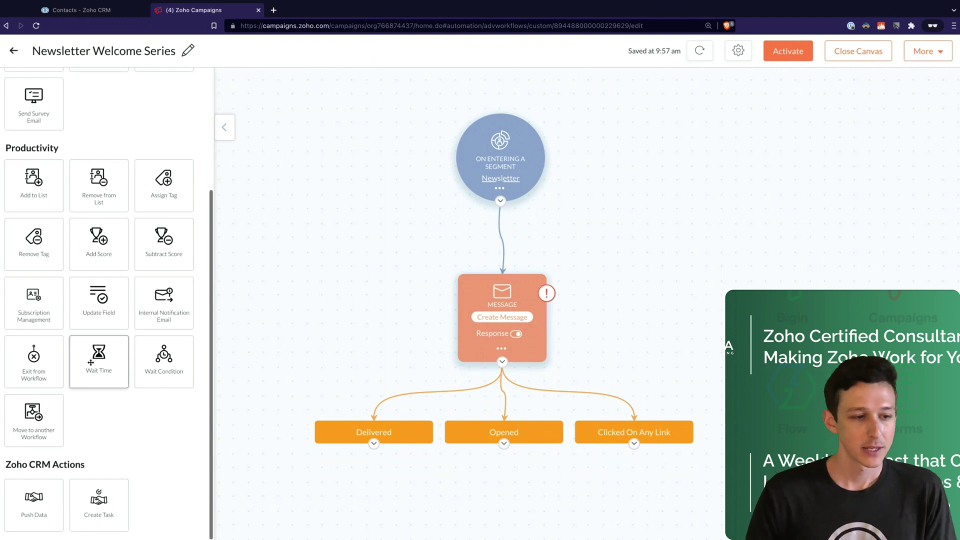
# Step: Insert a Wait step between the Newsletter trigger and the message, linking it to both
pyautogui.moveTo(90, 362); pyautogui.dragTo(683, 198)
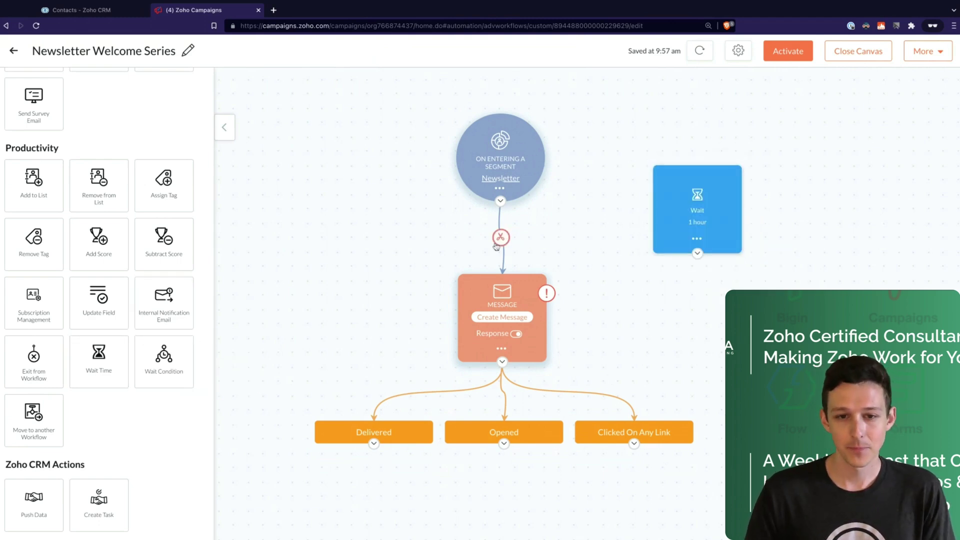
pyautogui.click(503, 239)
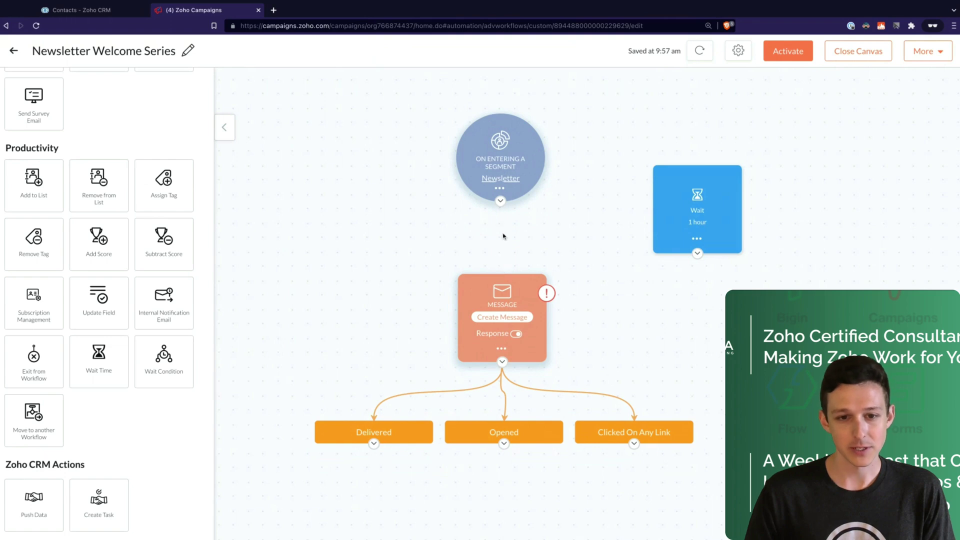
pyautogui.click(502, 204)
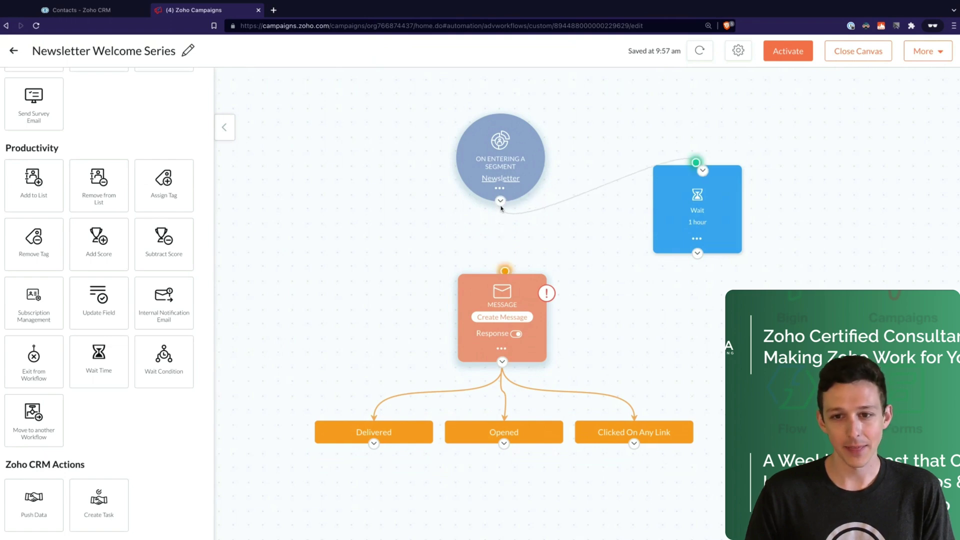
pyautogui.click(696, 163)
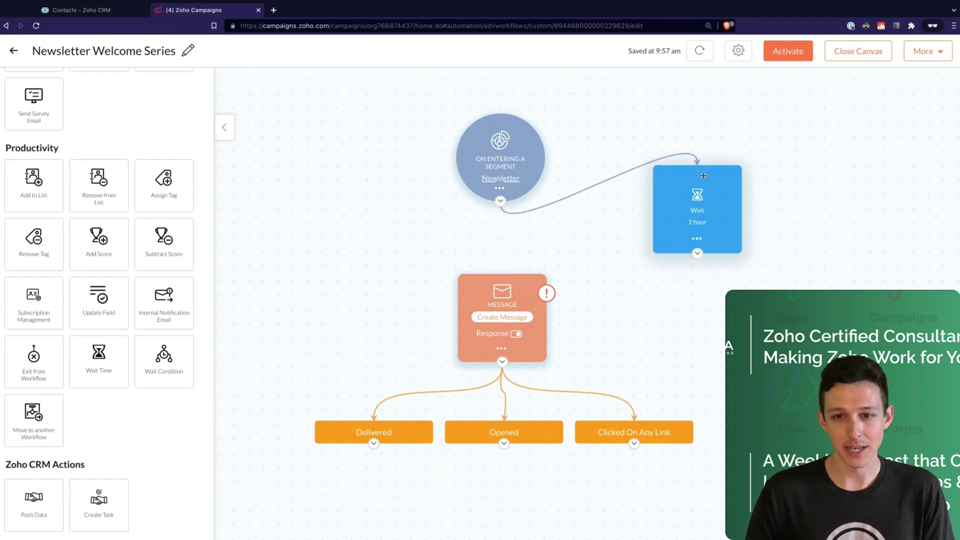
pyautogui.click(698, 254)
pyautogui.click(502, 274)
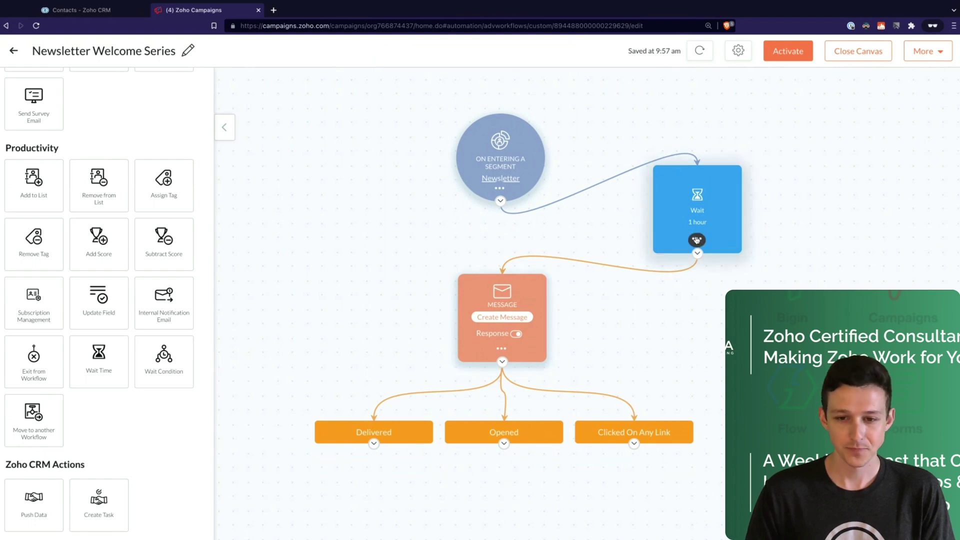
pyautogui.click(696, 240)
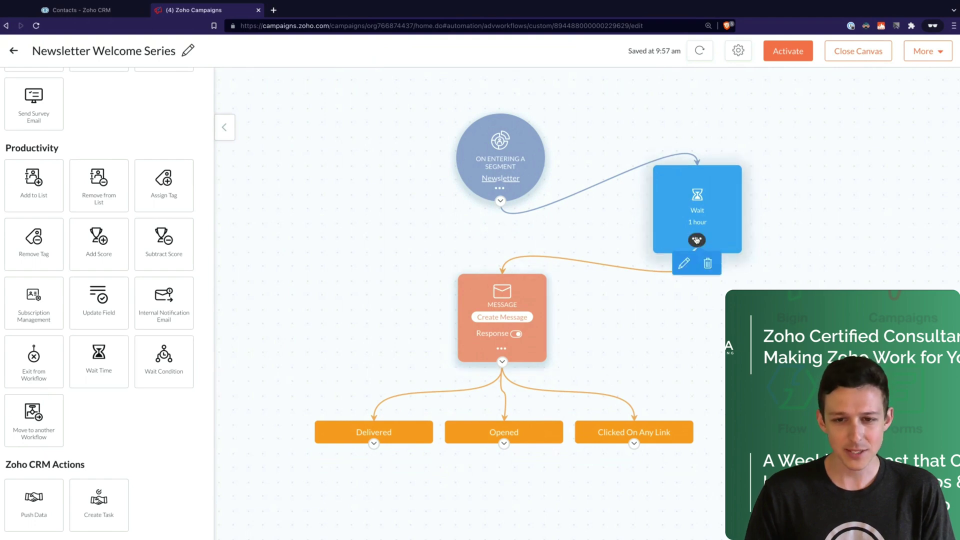
# Step: Enable a resume time window for the wait with the America/Creston (MST) time zone
pyautogui.click(684, 265)
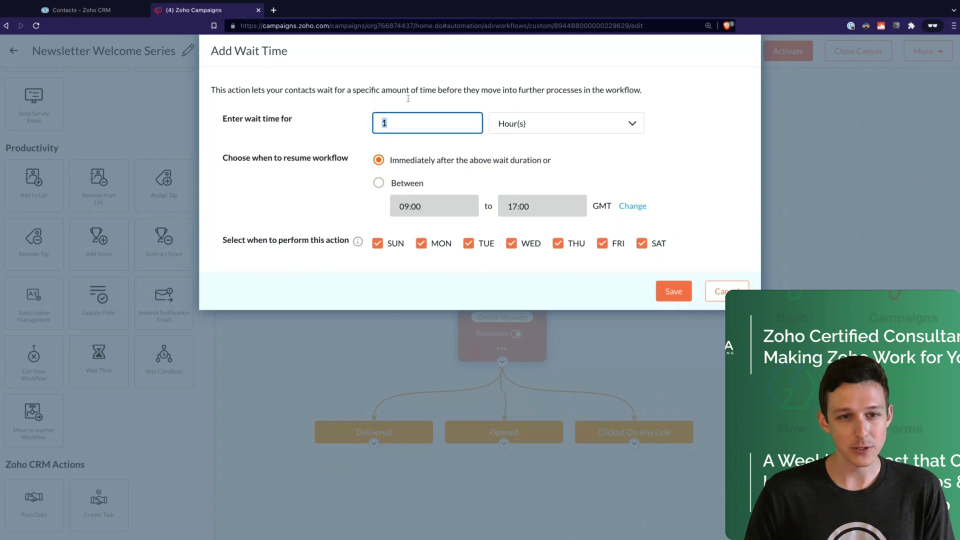
pyautogui.click(378, 182)
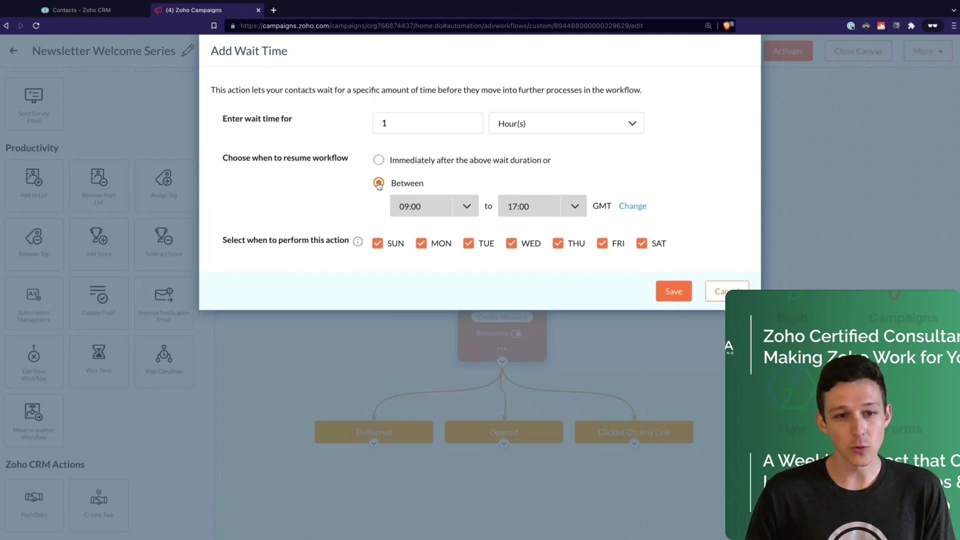
pyautogui.click(572, 210)
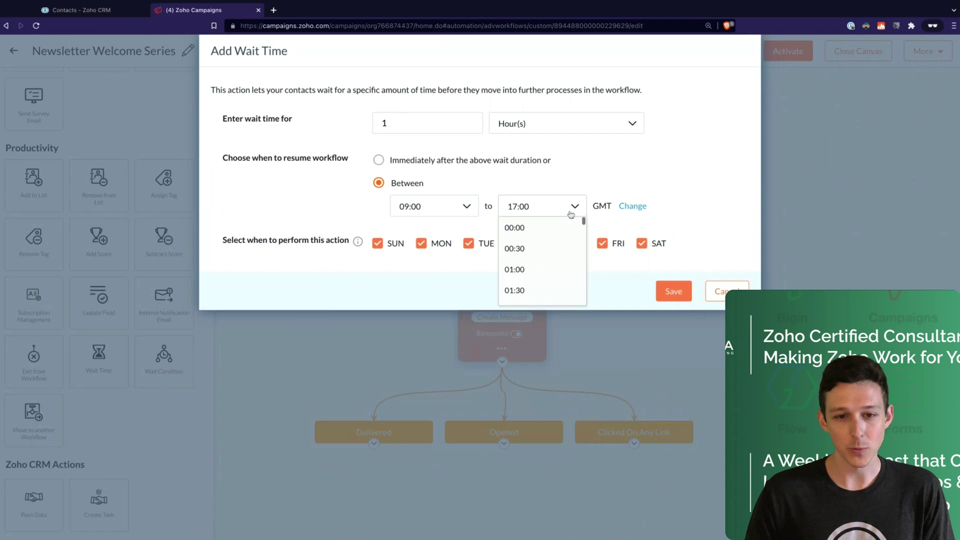
pyautogui.click(628, 206)
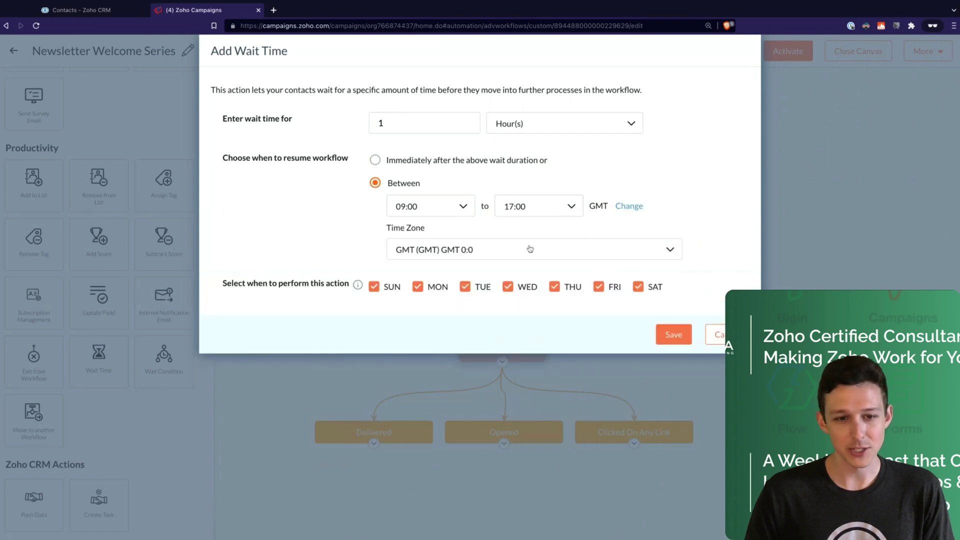
pyautogui.click(486, 254)
pyautogui.click(477, 280)
pyautogui.write('mst')
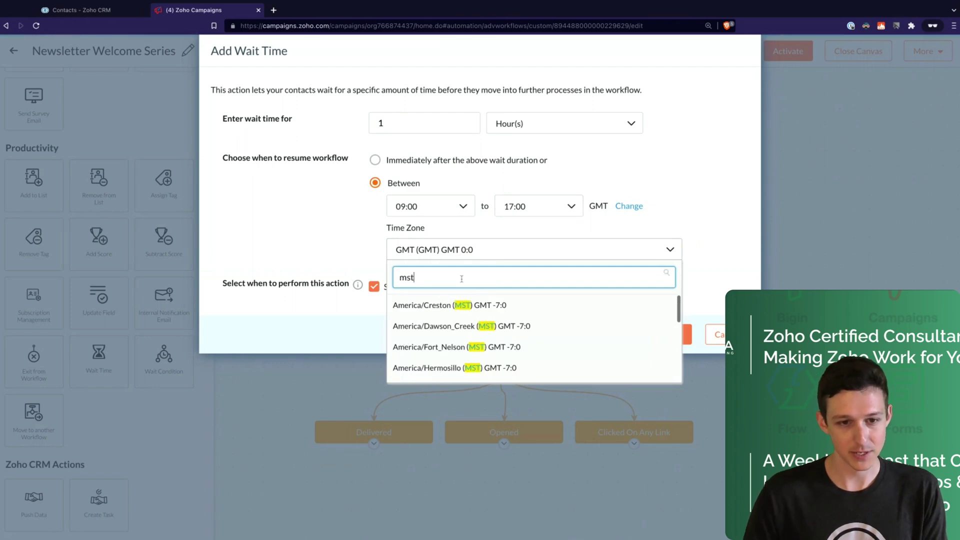
pyautogui.click(466, 310)
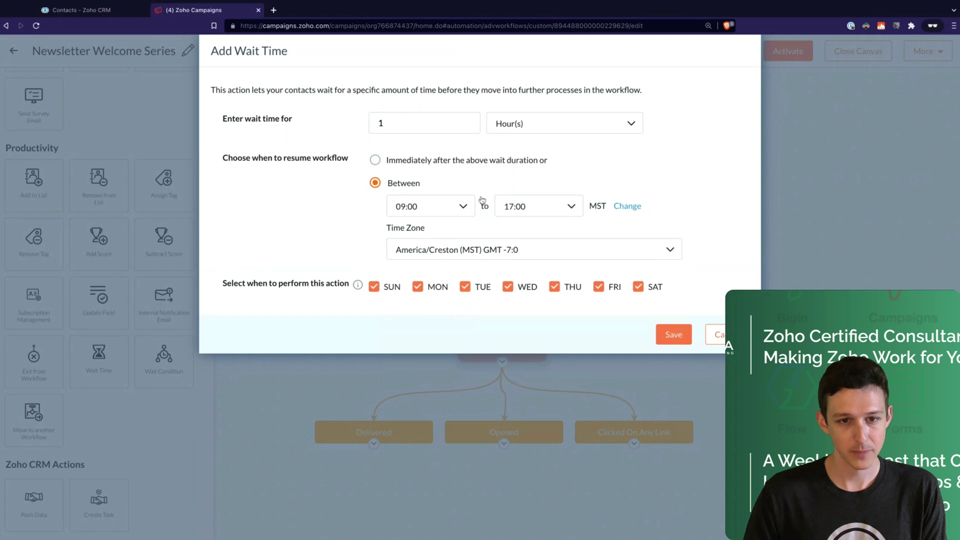
# Step: Set the resume window to run from 09:30 to 10:30
pyautogui.click(573, 207)
pyautogui.scroll(-5, 551, 247)
pyautogui.scroll(-3, 540, 271)
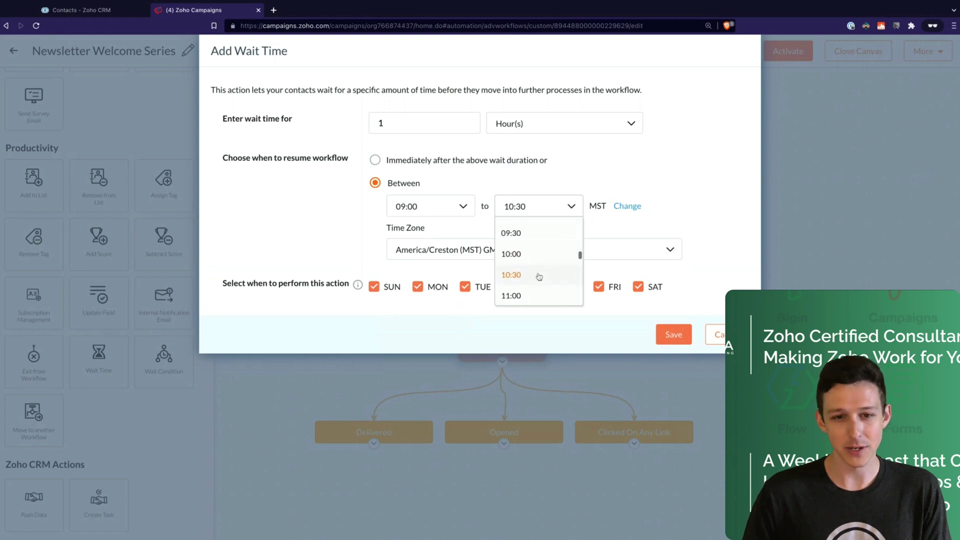
pyautogui.click(539, 275)
pyautogui.click(458, 208)
pyautogui.scroll(-5, 439, 269)
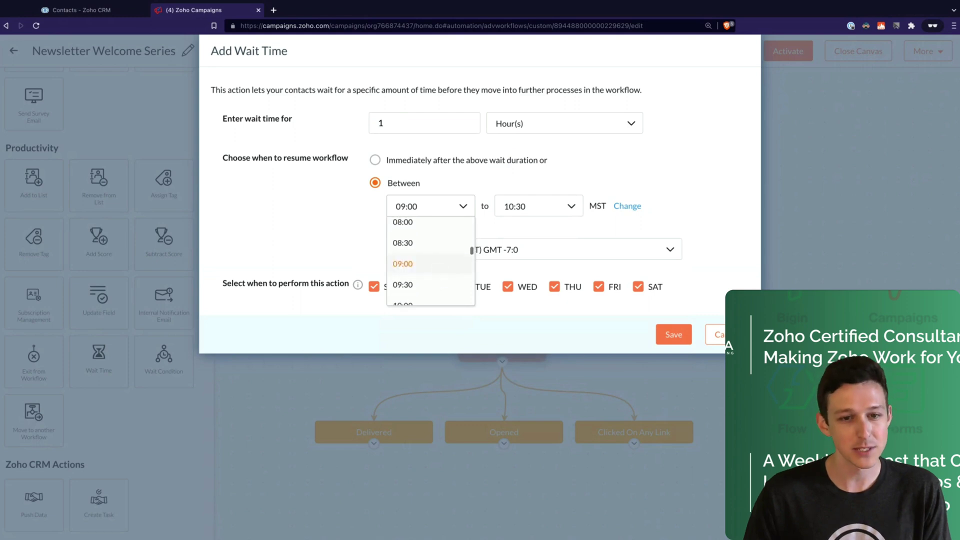
pyautogui.click(429, 285)
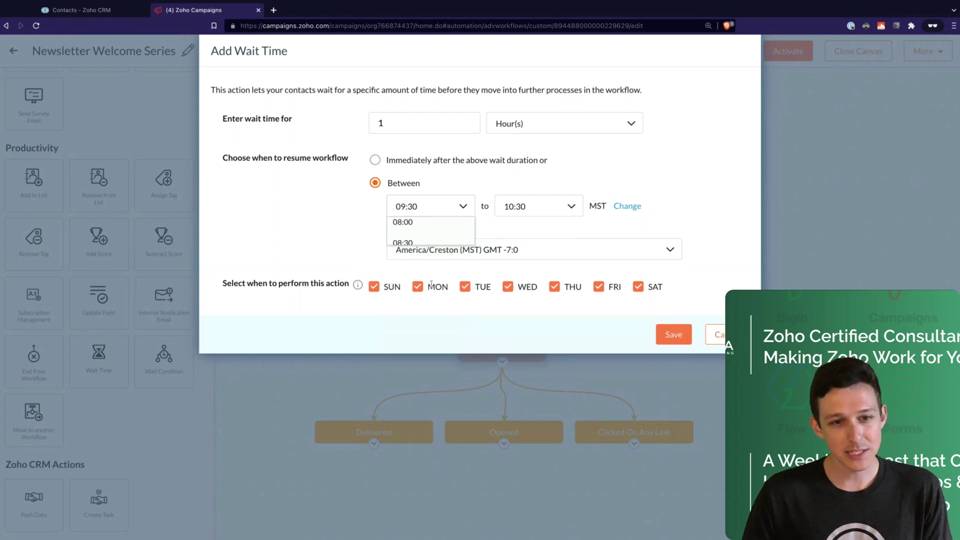
# Step: Restrict the wait to Tuesdays only by unticking every other day
pyautogui.doubleClick(420, 120)
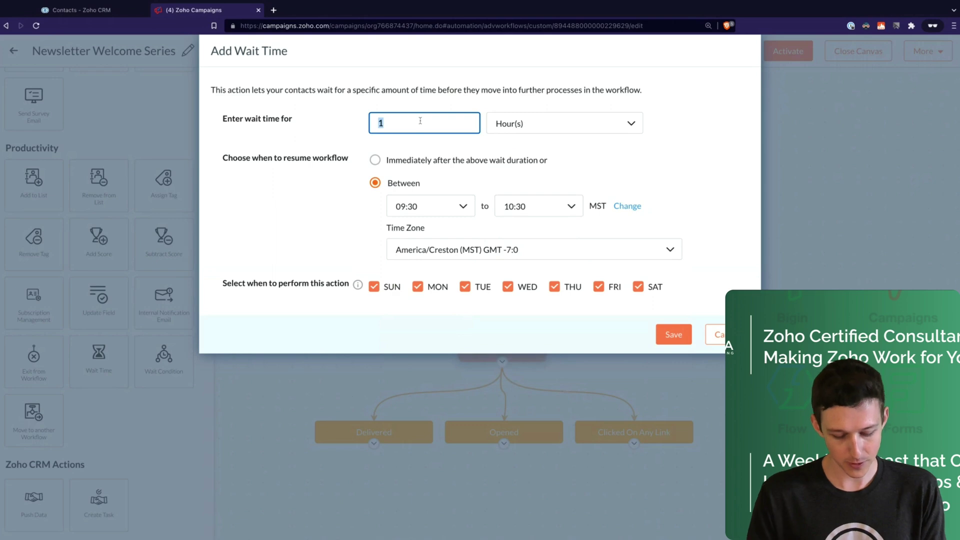
pyautogui.write('12')
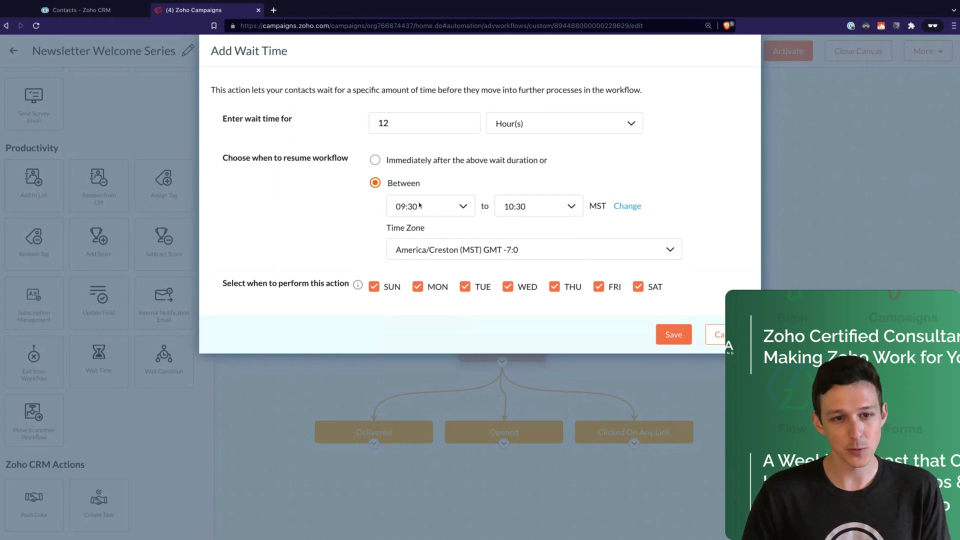
pyautogui.click(375, 290)
pyautogui.click(418, 288)
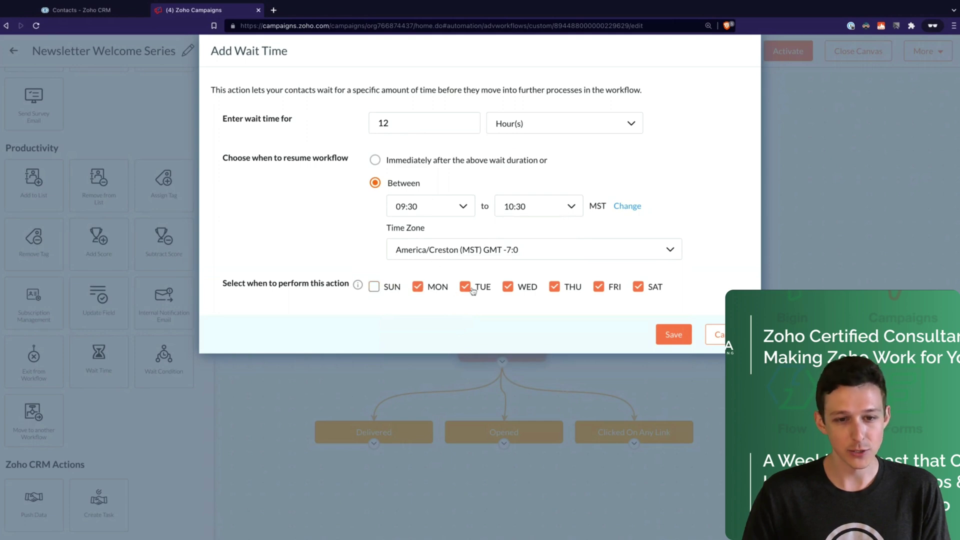
pyautogui.click(508, 288)
pyautogui.click(554, 288)
pyautogui.click(599, 287)
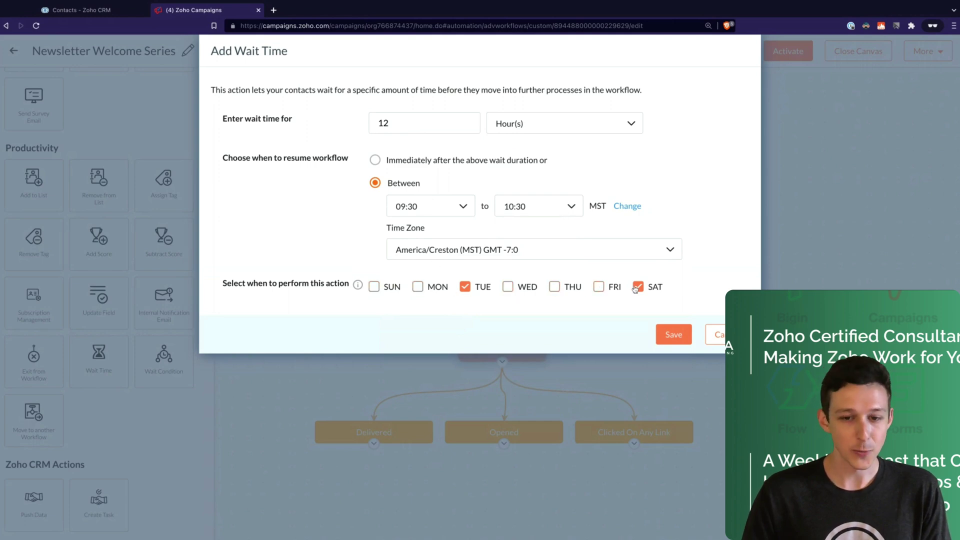
pyautogui.click(638, 288)
# Step: Change the wait duration from 12 to 1 hour and save the wait
pyautogui.doubleClick(405, 125)
pyautogui.click(466, 102)
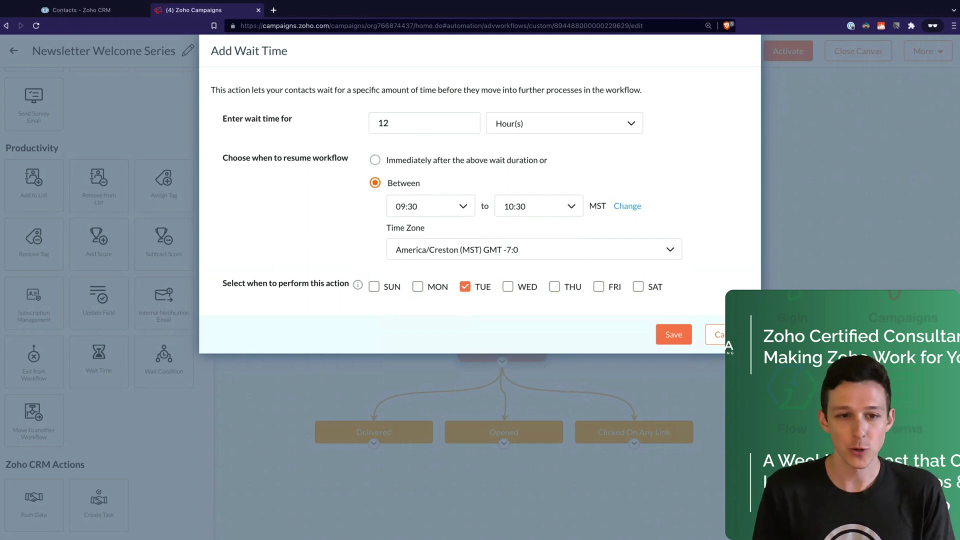
pyautogui.doubleClick(384, 123)
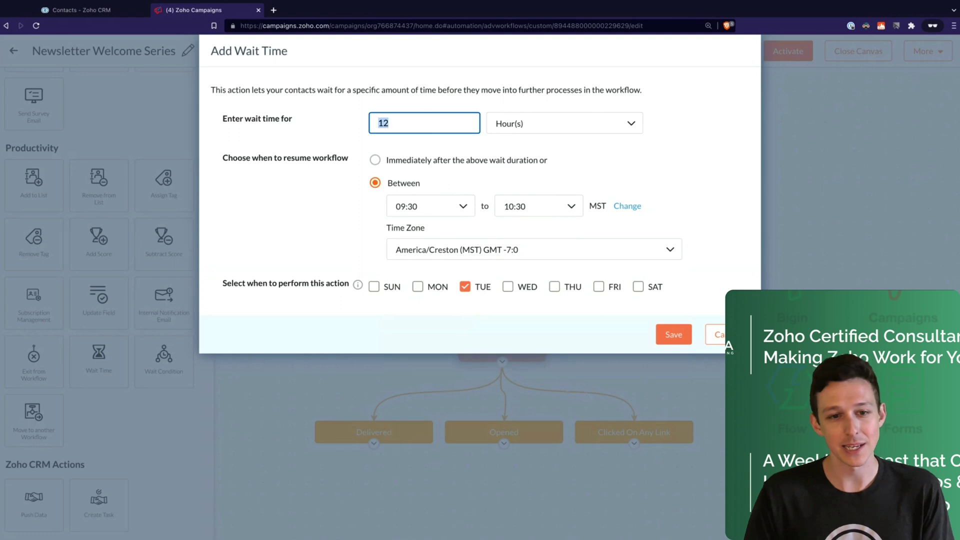
pyautogui.write('1')
pyautogui.click(426, 102)
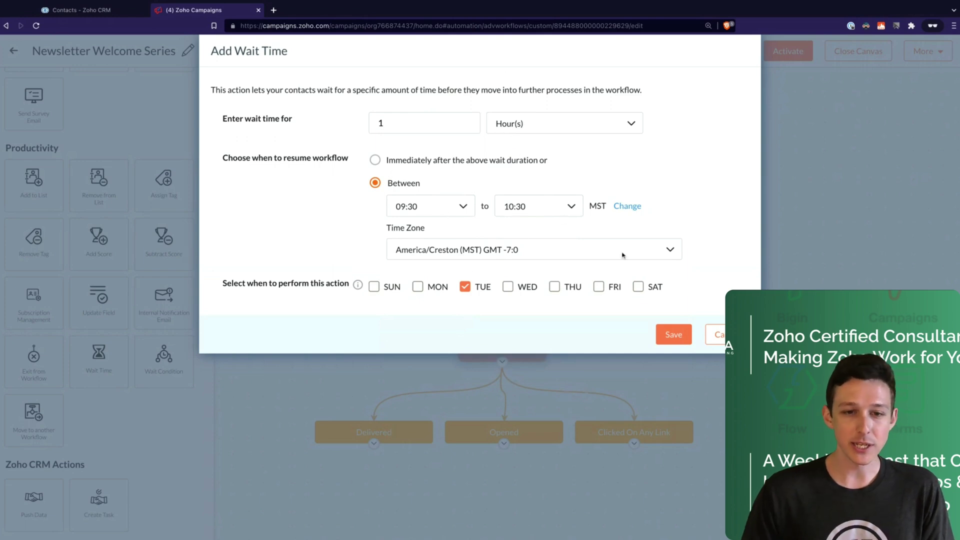
pyautogui.click(673, 335)
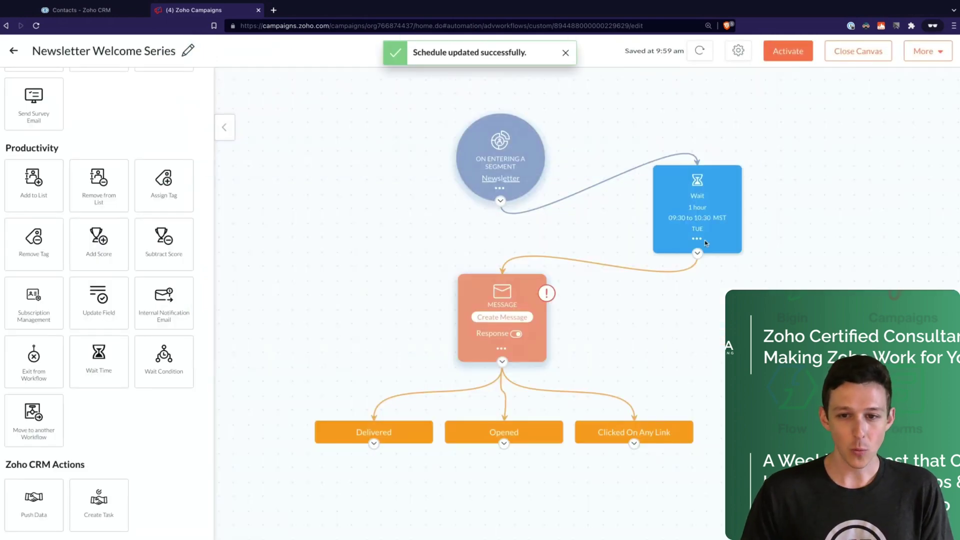
# Step: Drag the MESSAGE node with its Delivered, Opened and Clicked branches slightly up-left
pyautogui.moveTo(717, 203)
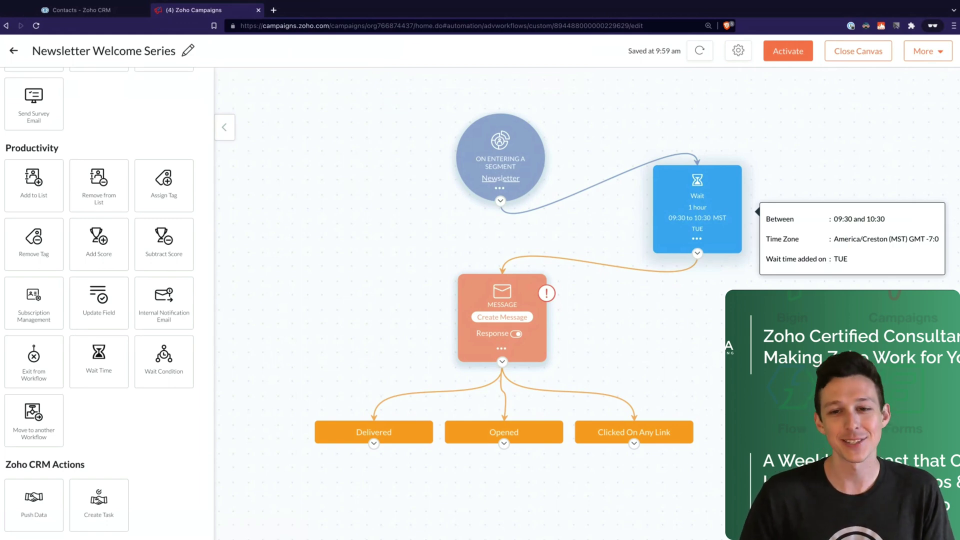
pyautogui.scroll(-1, 492, 385)
pyautogui.scroll(1, 550, 380)
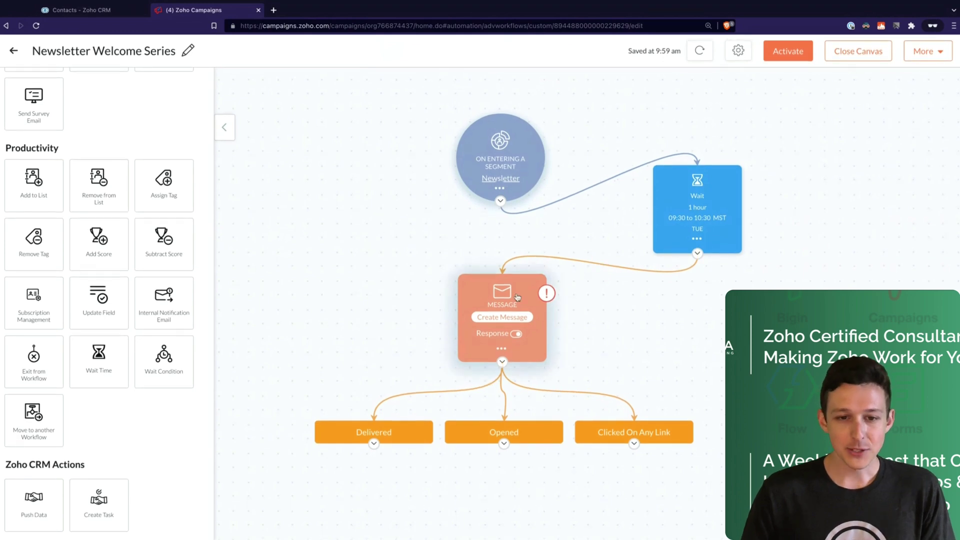
pyautogui.moveTo(517, 297); pyautogui.dragTo(509, 281)
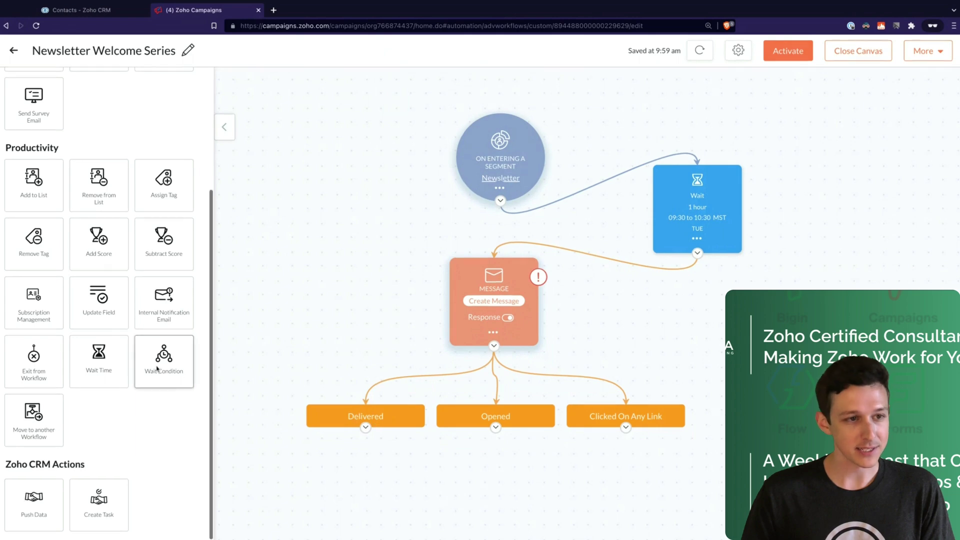
pyautogui.scroll(3, 186, 375)
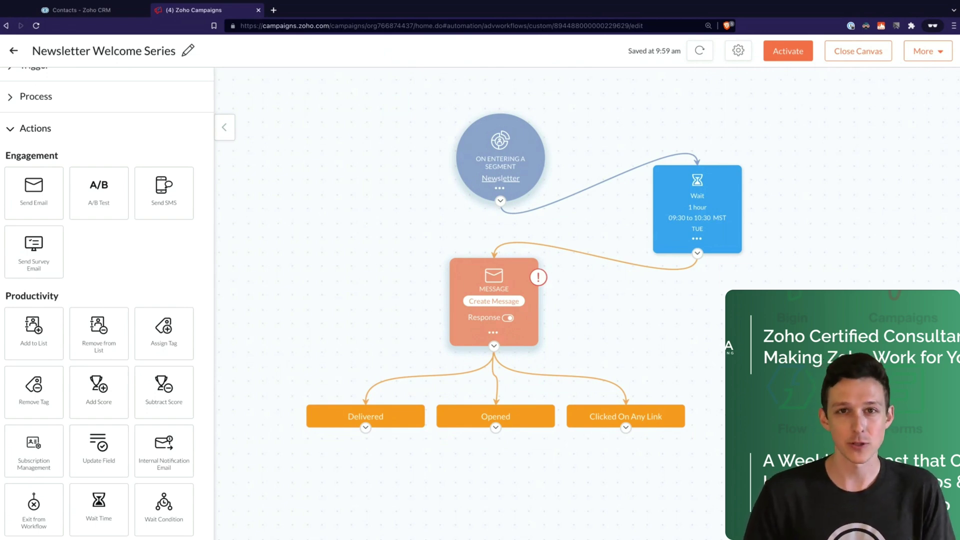
pyautogui.scroll(-3, 141, 370)
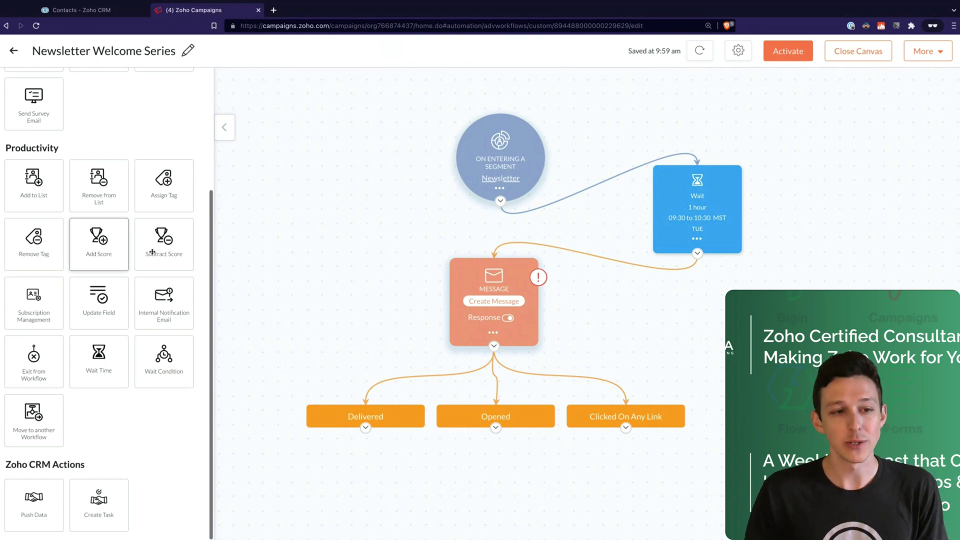
pyautogui.scroll(1, 125, 236)
pyautogui.scroll(2, 125, 236)
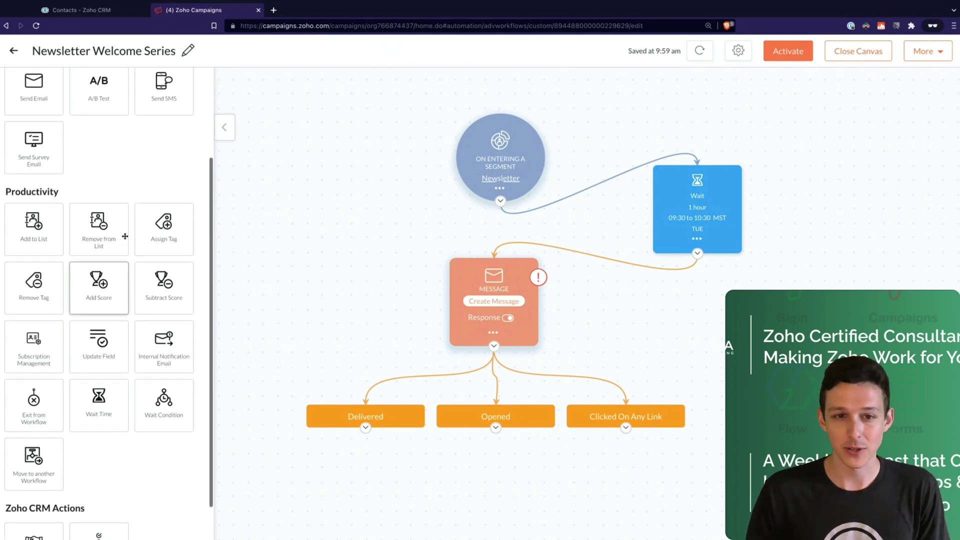
pyautogui.scroll(-2, 147, 185)
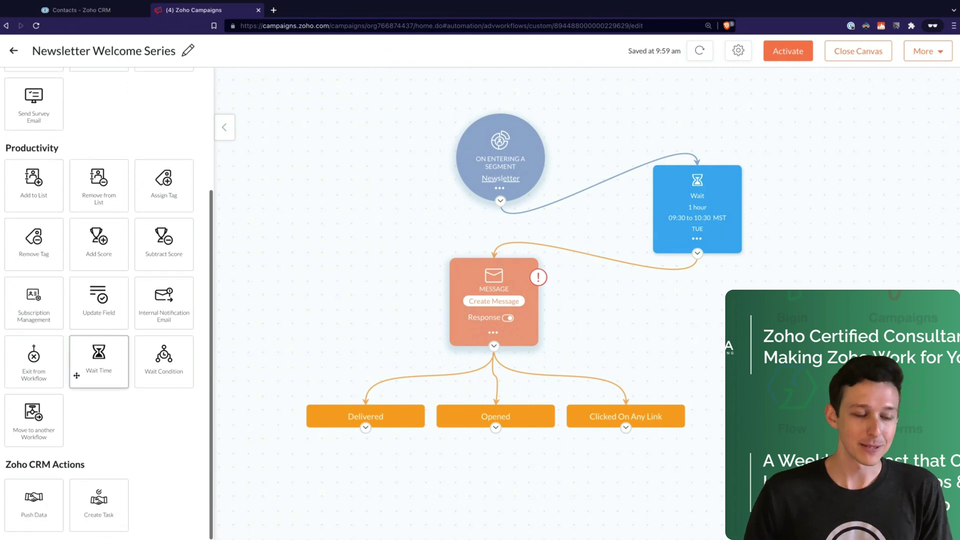
# Step: Add a Wait step below Clicked On Any Link and open its Add Wait Time settings
pyautogui.moveTo(90, 368); pyautogui.dragTo(649, 469)
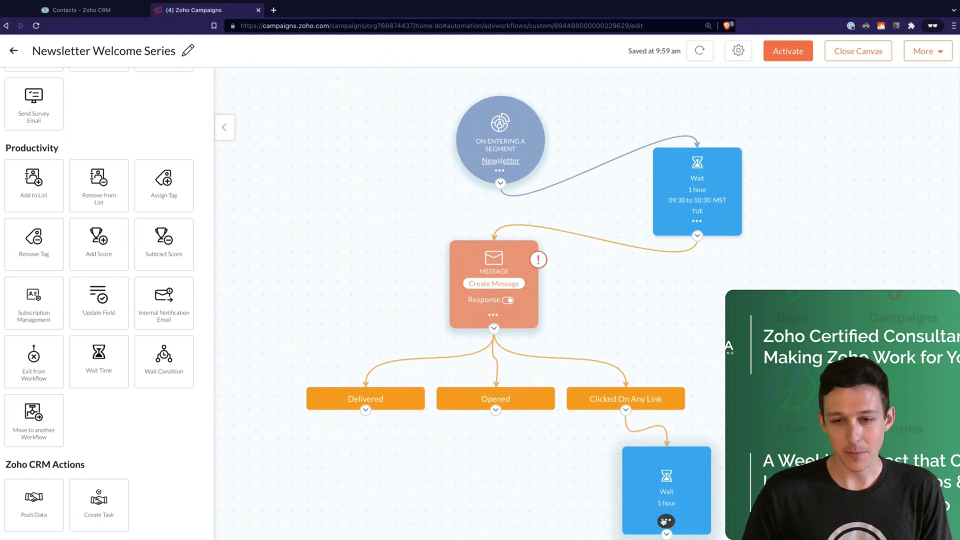
pyautogui.click(664, 522)
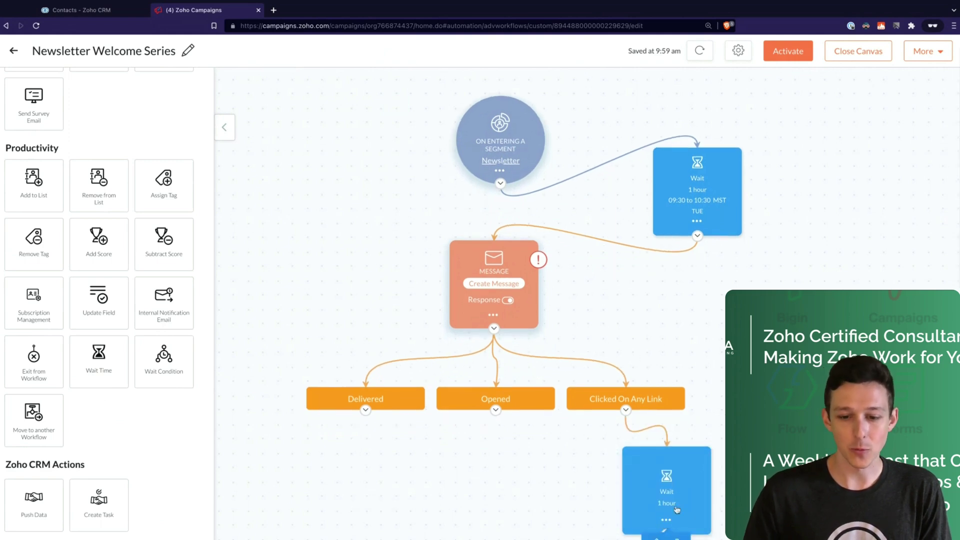
pyautogui.scroll(-1, 677, 511)
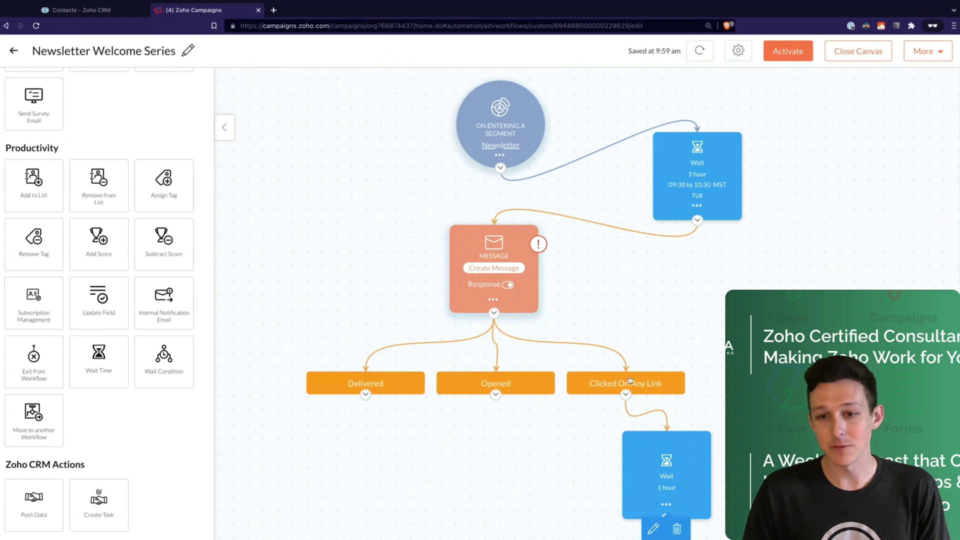
pyautogui.click(654, 526)
# Step: Set the wait to resume between 09:00 and 10:00, Monday to Friday only, and save
pyautogui.click(381, 185)
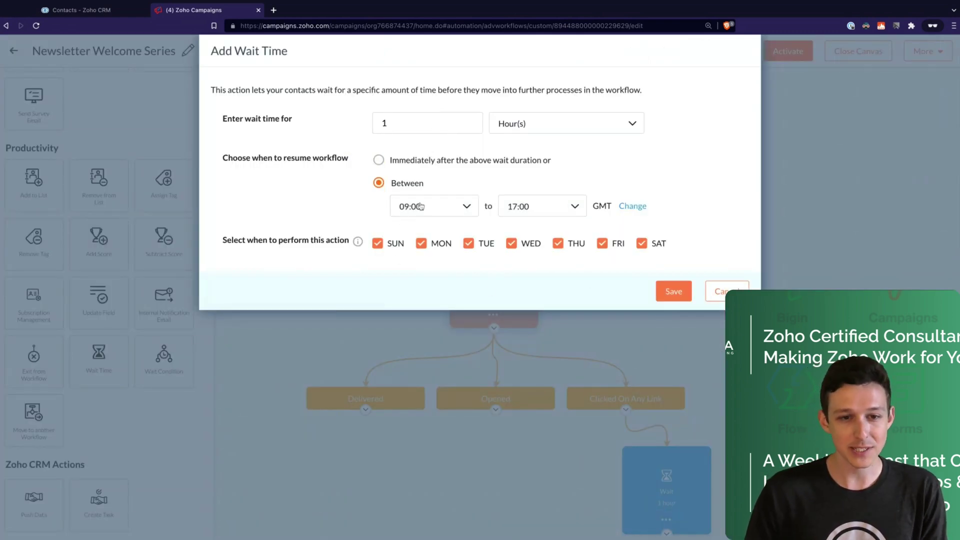
pyautogui.click(551, 213)
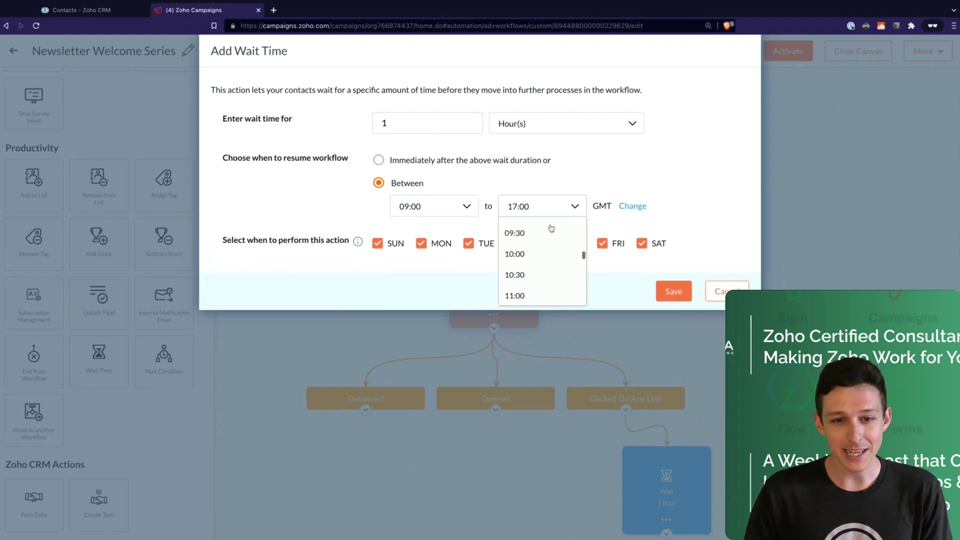
pyautogui.click(547, 254)
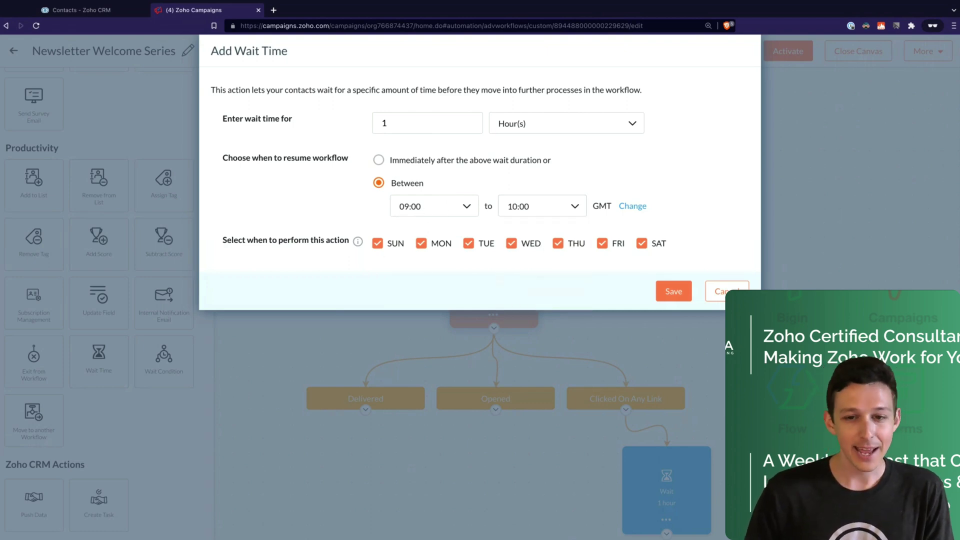
pyautogui.click(641, 244)
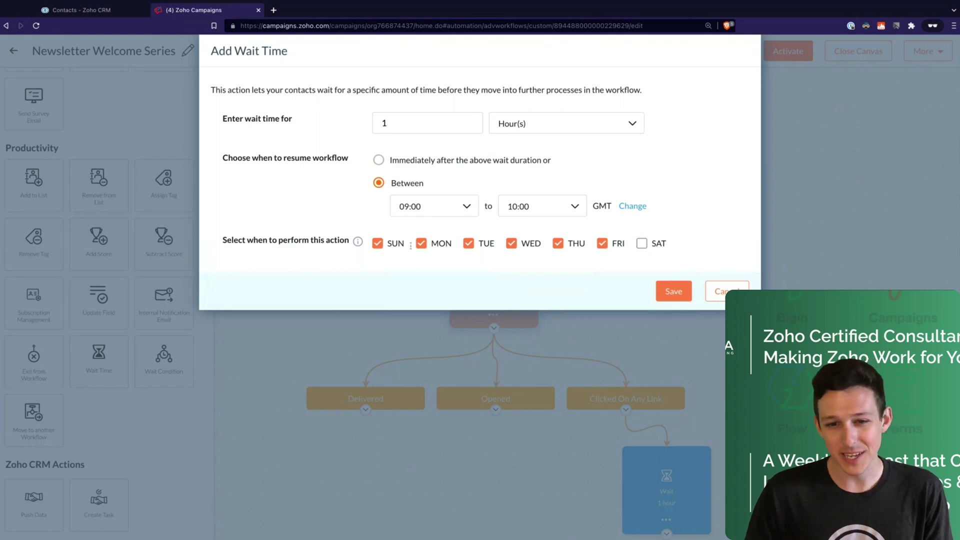
pyautogui.click(378, 244)
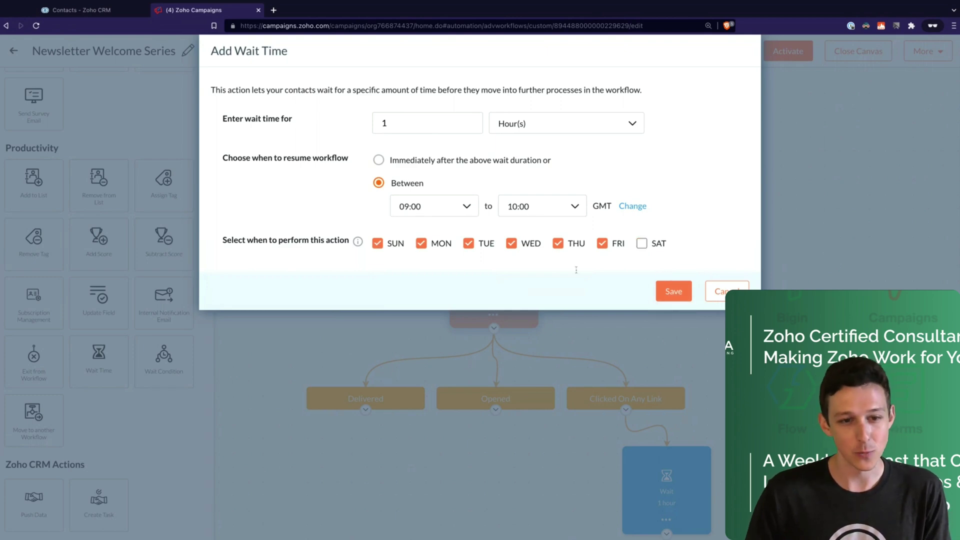
pyautogui.click(674, 292)
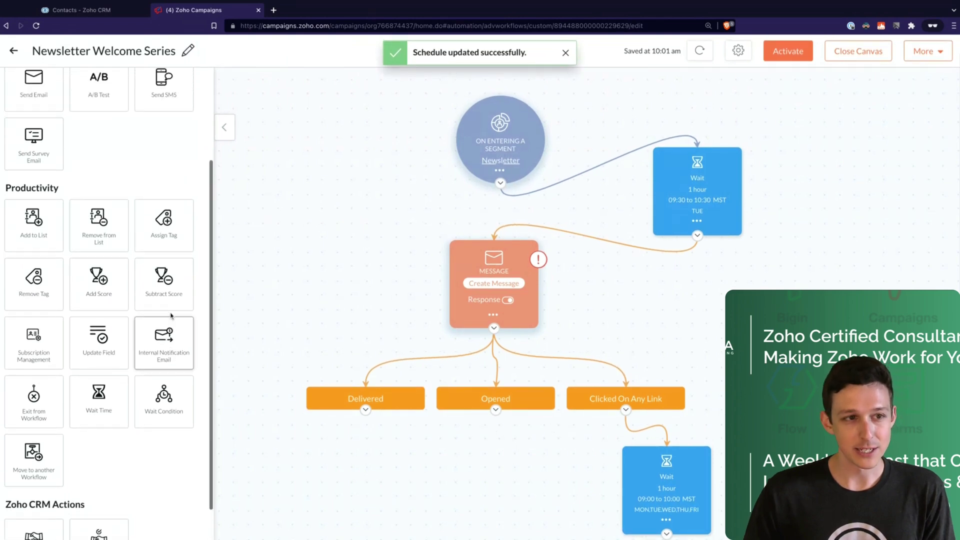
# Step: Show the options menu of the lower Wait step on the canvas
pyautogui.click(667, 522)
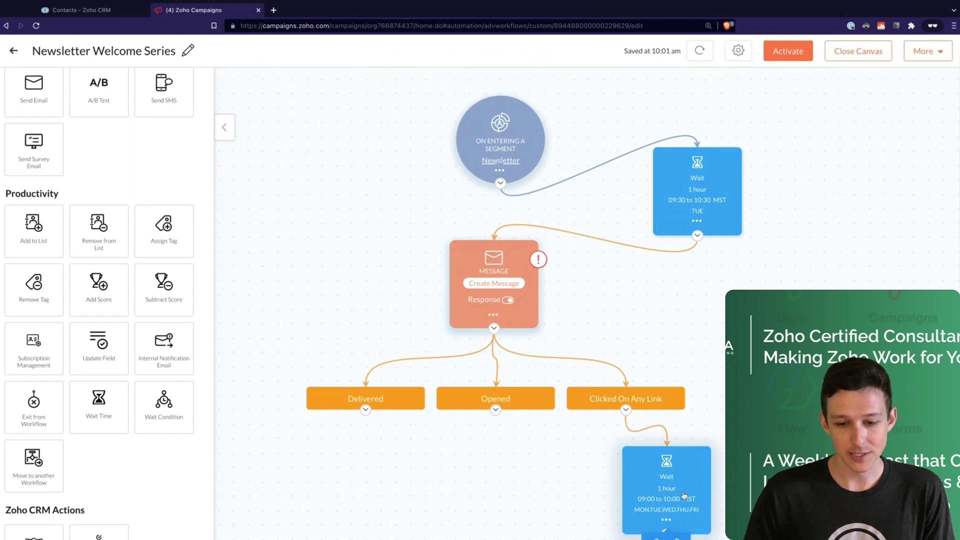
pyautogui.scroll(-1, 685, 496)
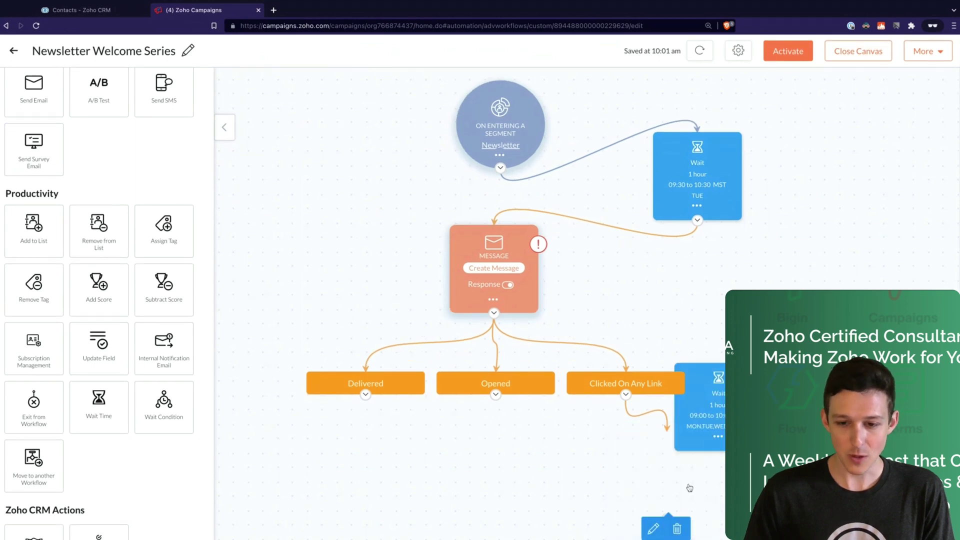
pyautogui.scroll(2, 690, 488)
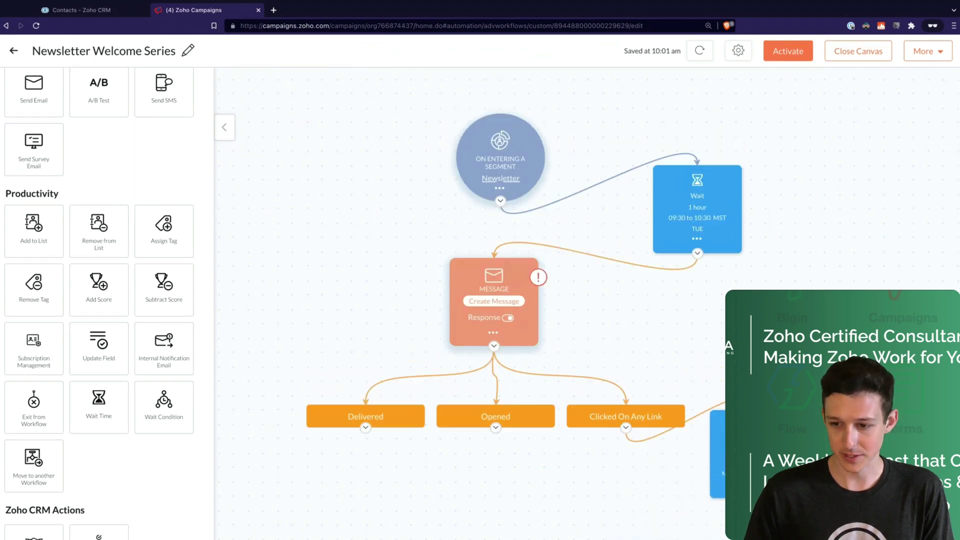
pyautogui.scroll(-1, 508, 303)
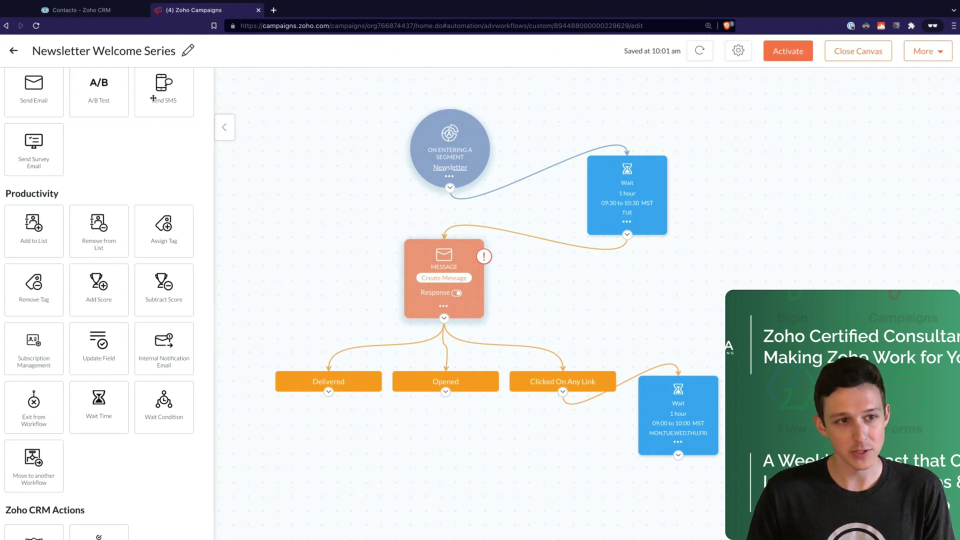
# Step: Place a Send SMS step below the weekday Wait on the Clicked On Any Link branch
pyautogui.moveTo(153, 97); pyautogui.dragTo(750, 475)
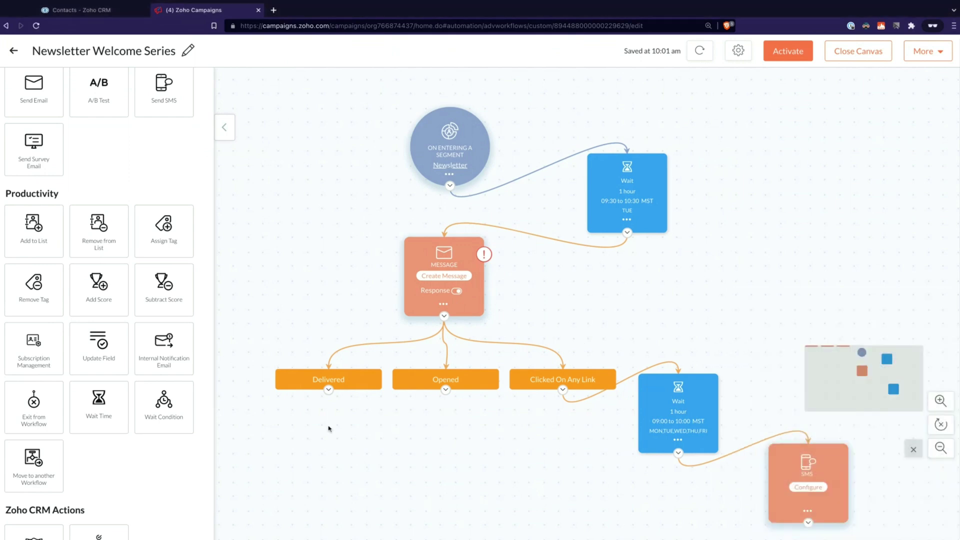
pyautogui.scroll(1, 132, 250)
pyautogui.moveTo(98, 415); pyautogui.dragTo(473, 448)
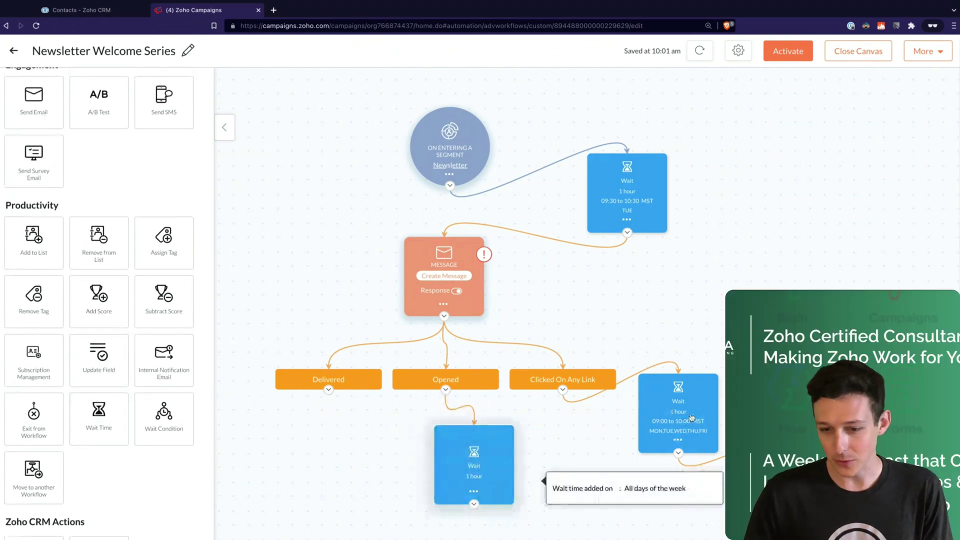
pyautogui.moveTo(508, 454); pyautogui.dragTo(502, 450)
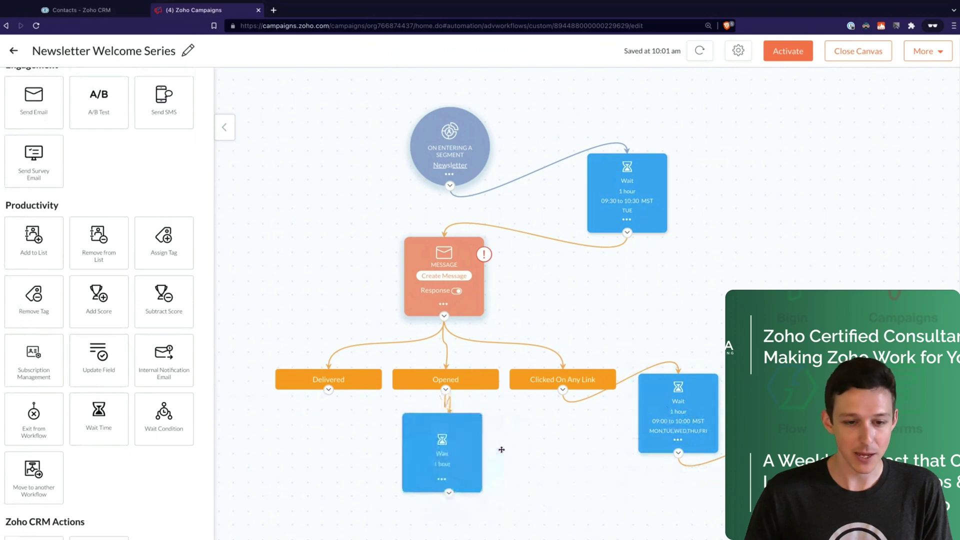
pyautogui.moveTo(33, 98); pyautogui.dragTo(525, 486)
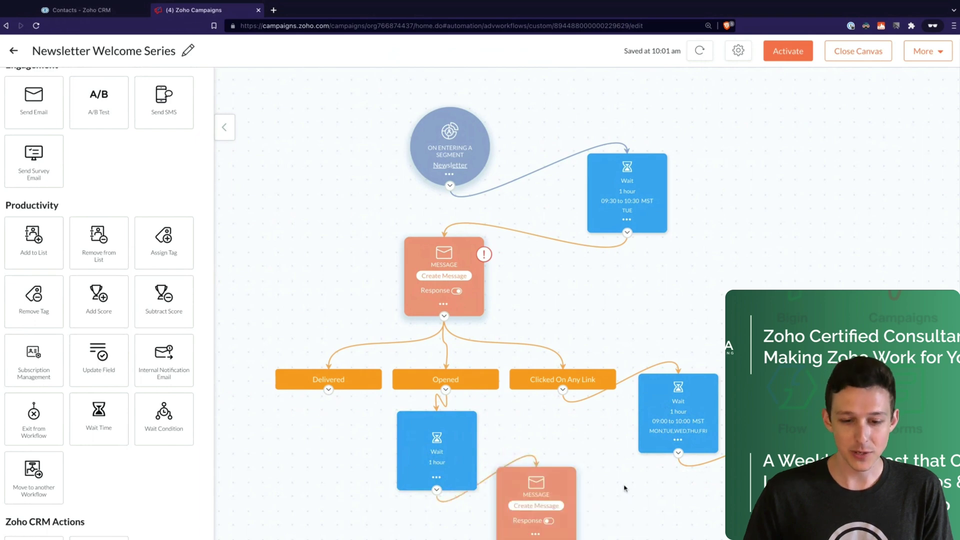
pyautogui.scroll(-3, 624, 487)
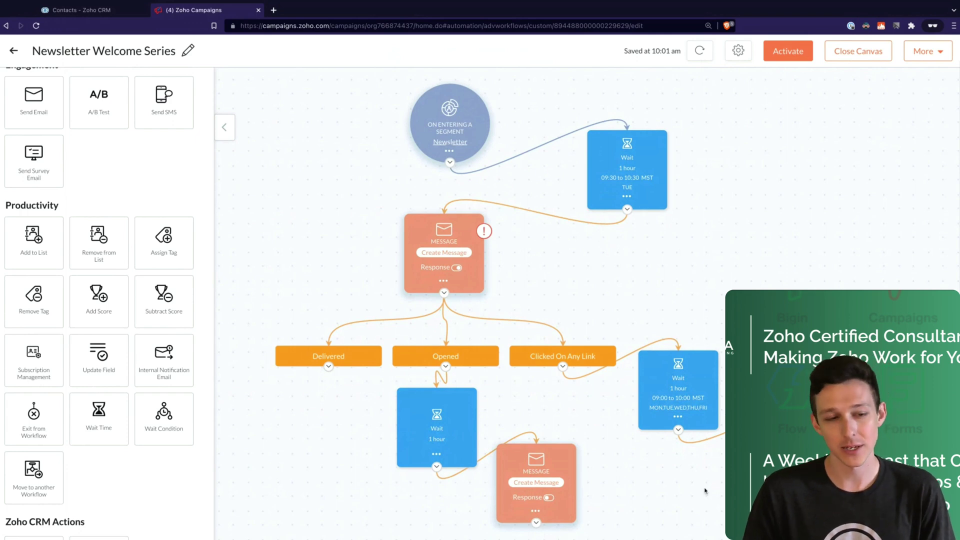
pyautogui.scroll(1, 167, 415)
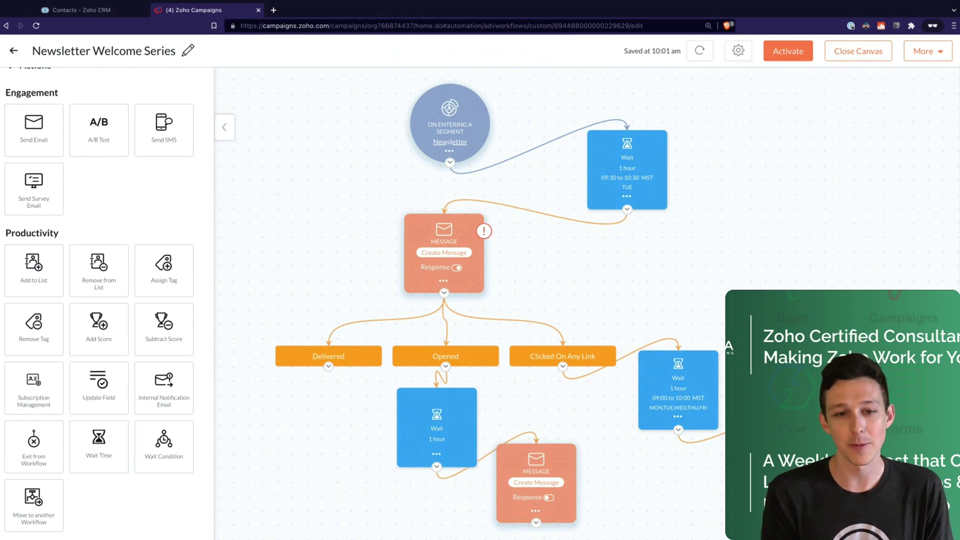
pyautogui.scroll(-2, 123, 318)
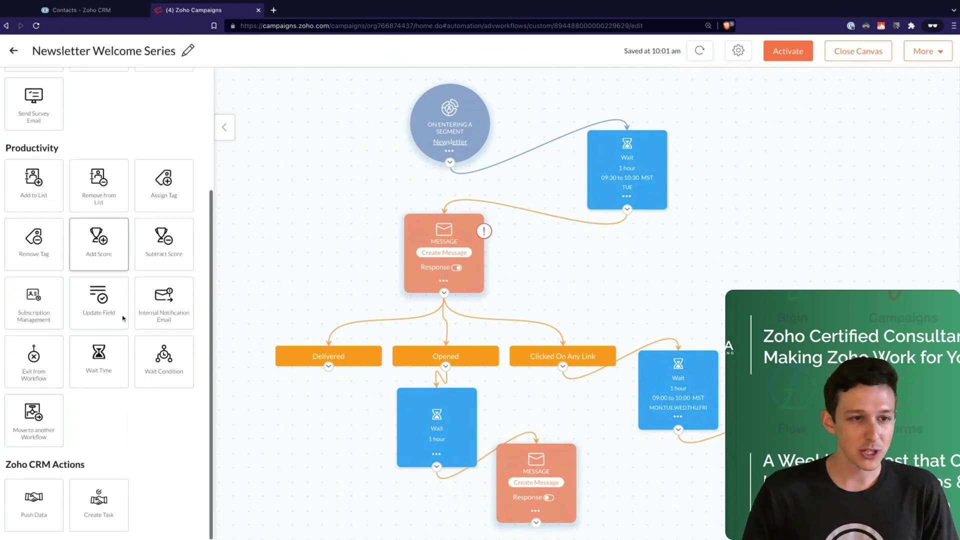
# Step: Open the workflow settings and try Enable Exit Criteria, leaving it switched off
pyautogui.click(738, 51)
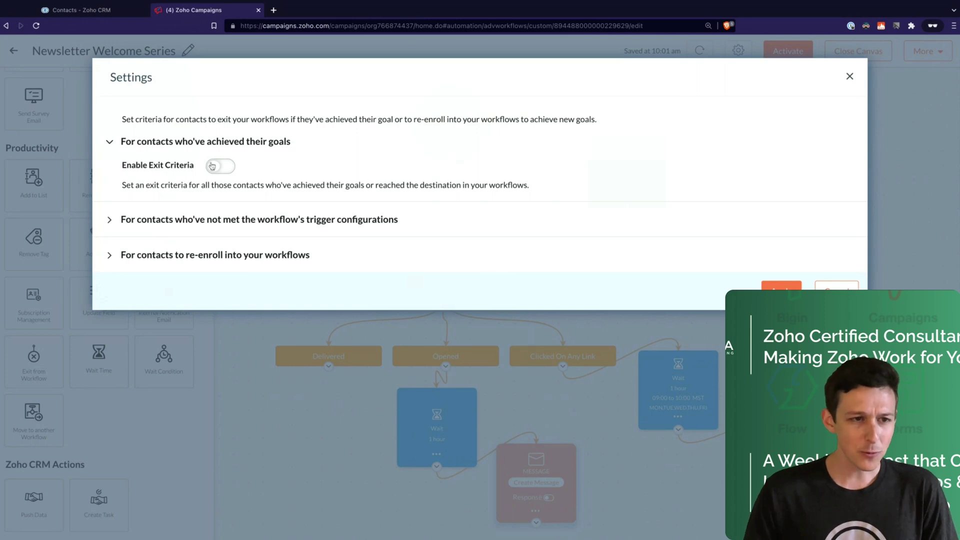
pyautogui.click(212, 165)
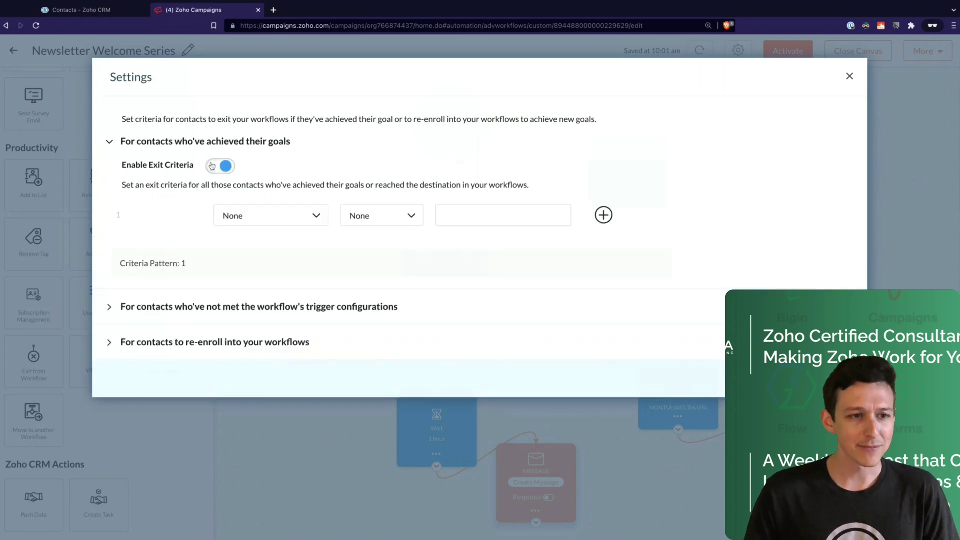
pyautogui.click(274, 215)
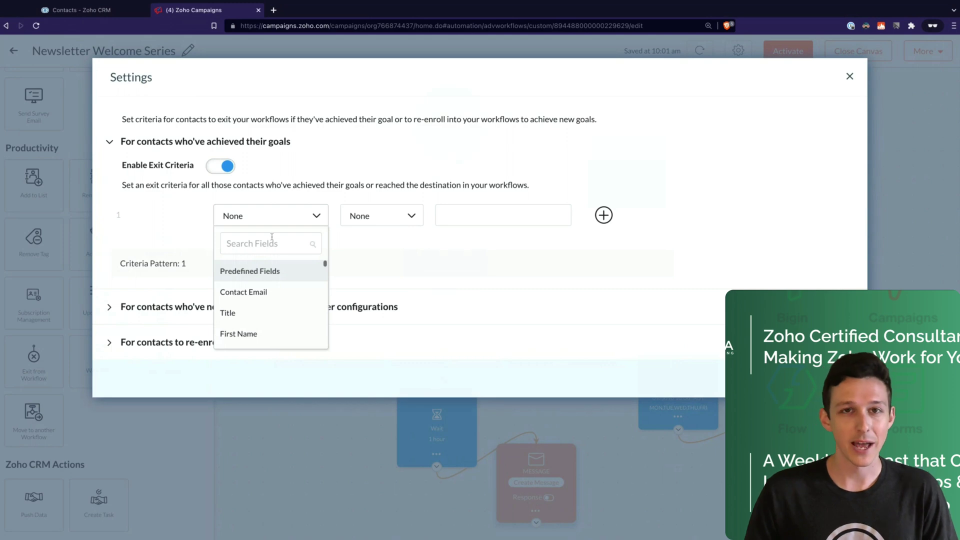
pyautogui.scroll(-2, 267, 285)
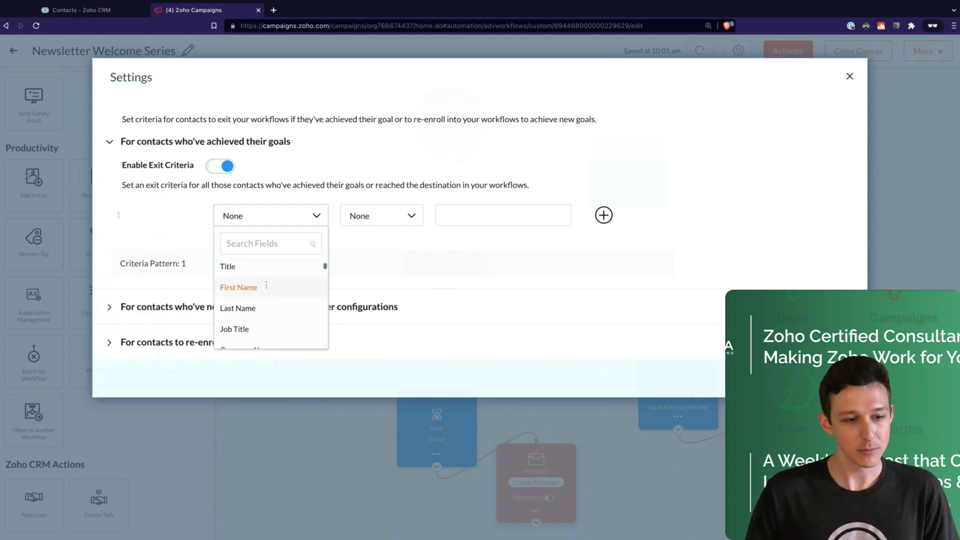
pyautogui.scroll(-1, 267, 285)
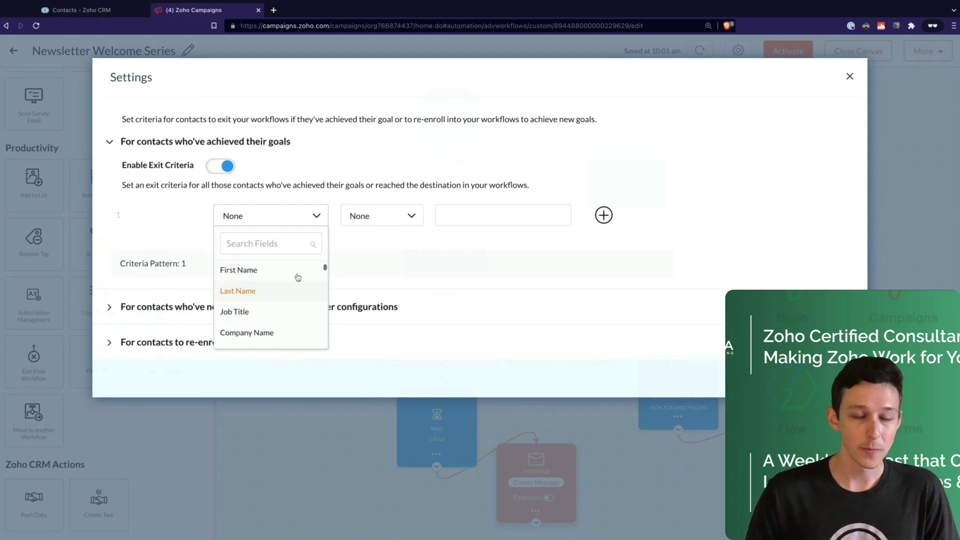
pyautogui.click(400, 248)
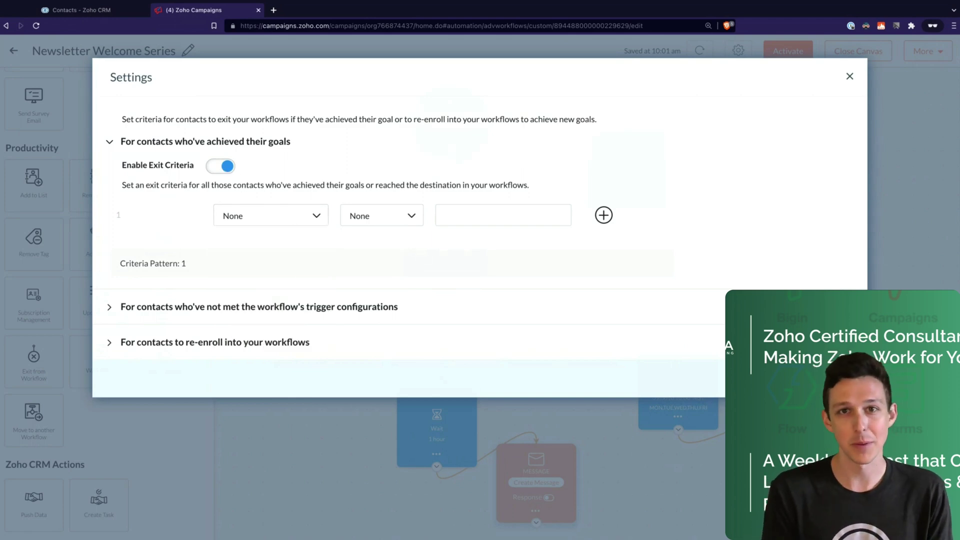
pyautogui.click(221, 166)
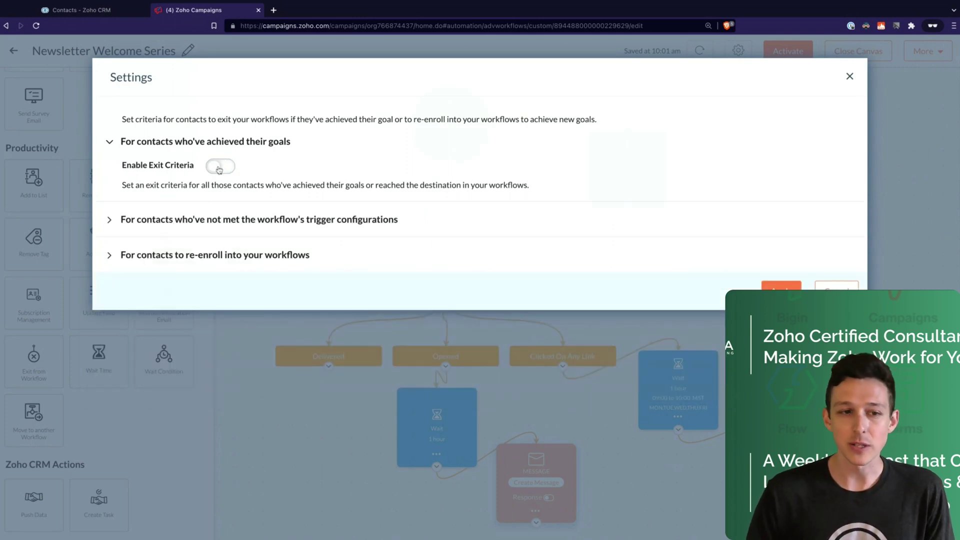
# Step: Expand the section for contacts who haven't met the trigger configurations
pyautogui.click(194, 223)
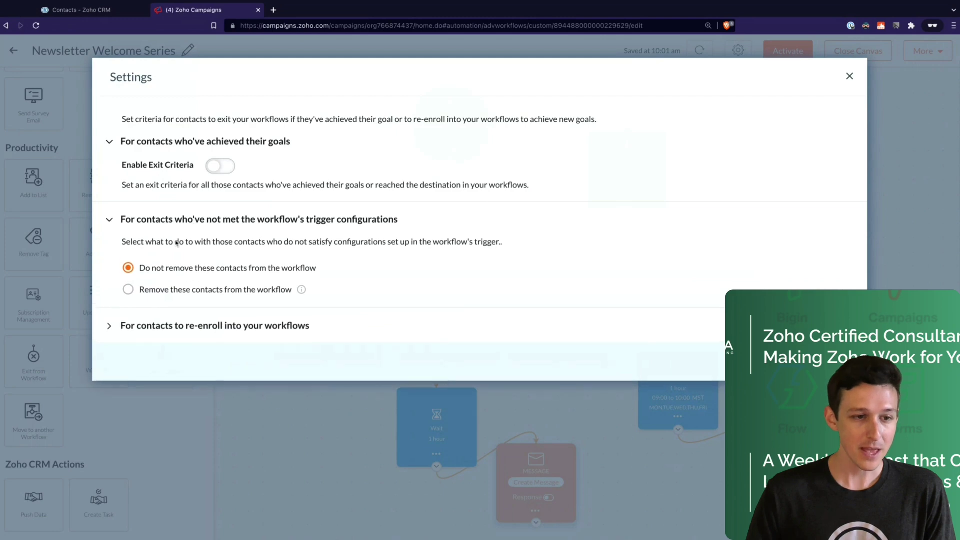
pyautogui.click(266, 149)
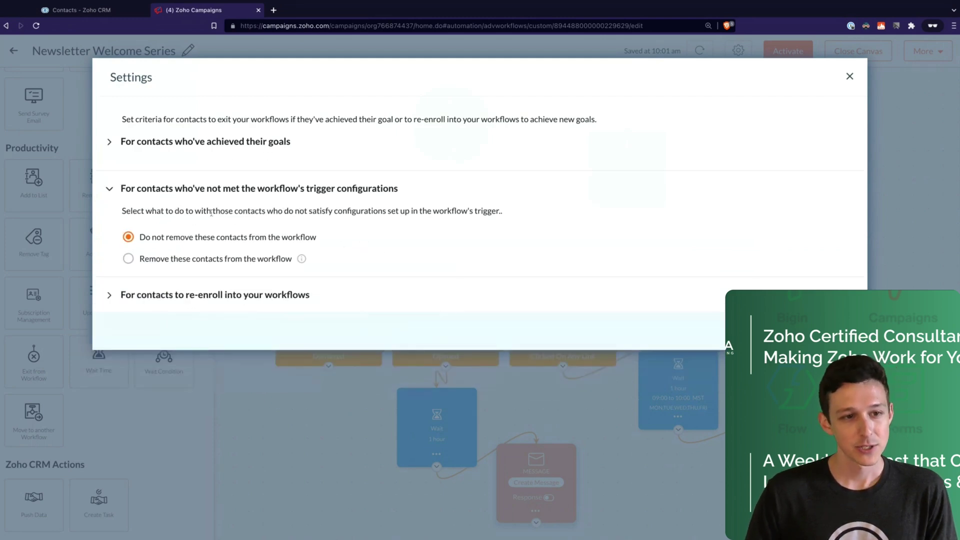
pyautogui.moveTo(151, 191)
pyautogui.mouseDown()
pyautogui.moveTo(166, 190)
pyautogui.moveTo(136, 192)
pyautogui.mouseUp()
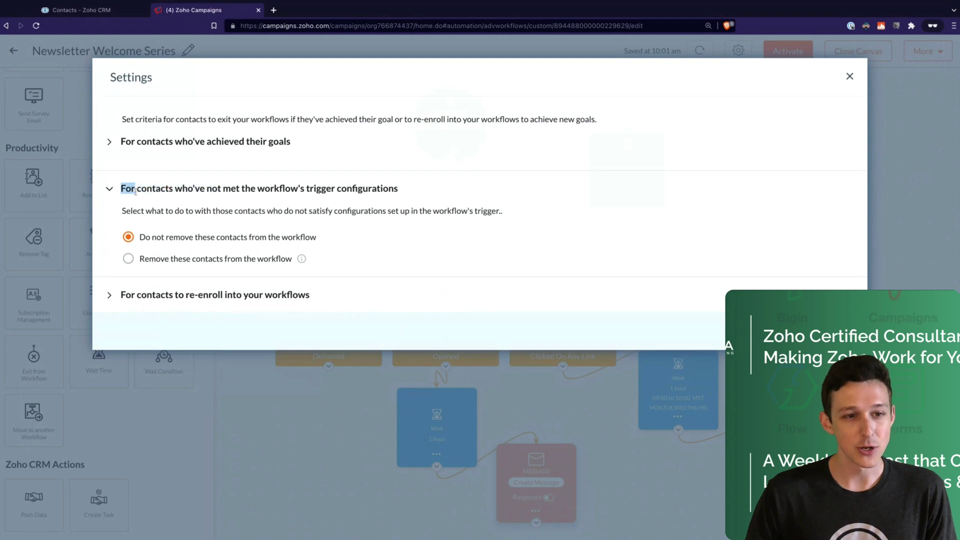
pyautogui.click(370, 208)
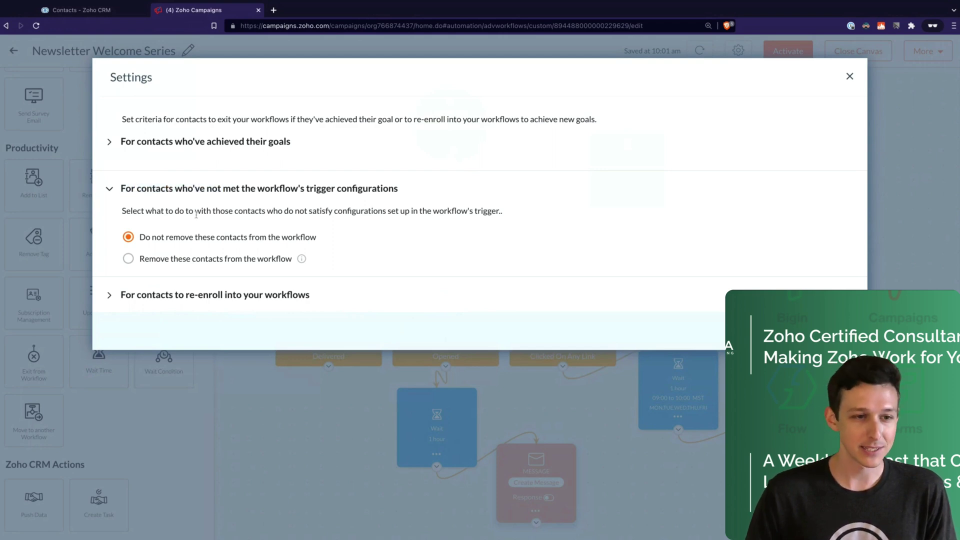
# Step: Switch to the Zoho CRM contacts list to review each contact's Interests
pyautogui.click(108, 11)
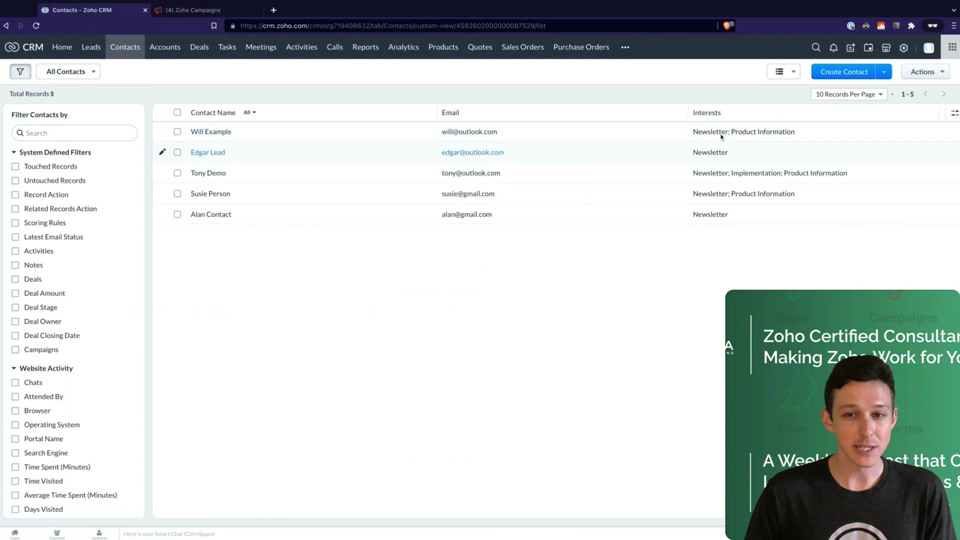
# Step: Back in Campaigns settings, choose 'Remove these contacts from the workflow' for non-matching contacts
pyautogui.click(239, 15)
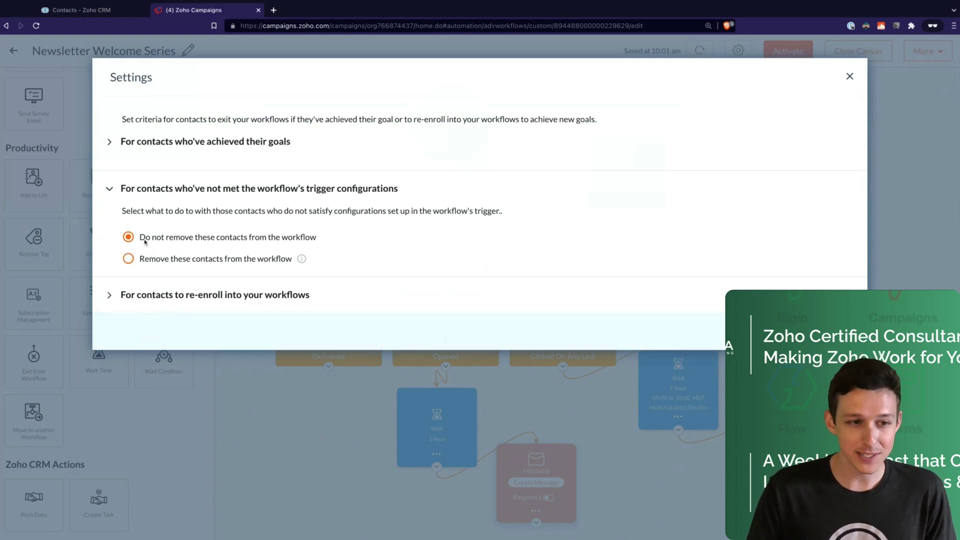
pyautogui.moveTo(139, 238); pyautogui.dragTo(311, 239)
pyautogui.click(310, 206)
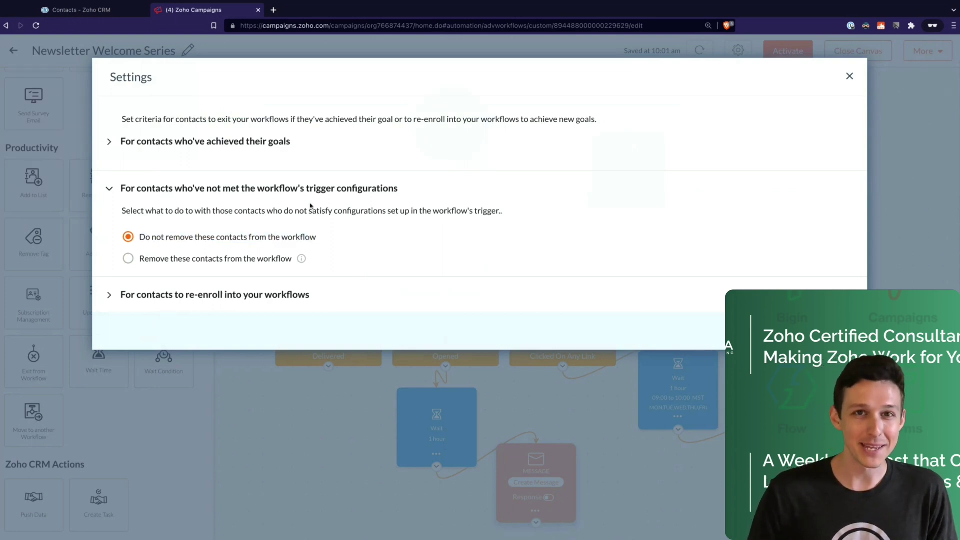
pyautogui.click(128, 259)
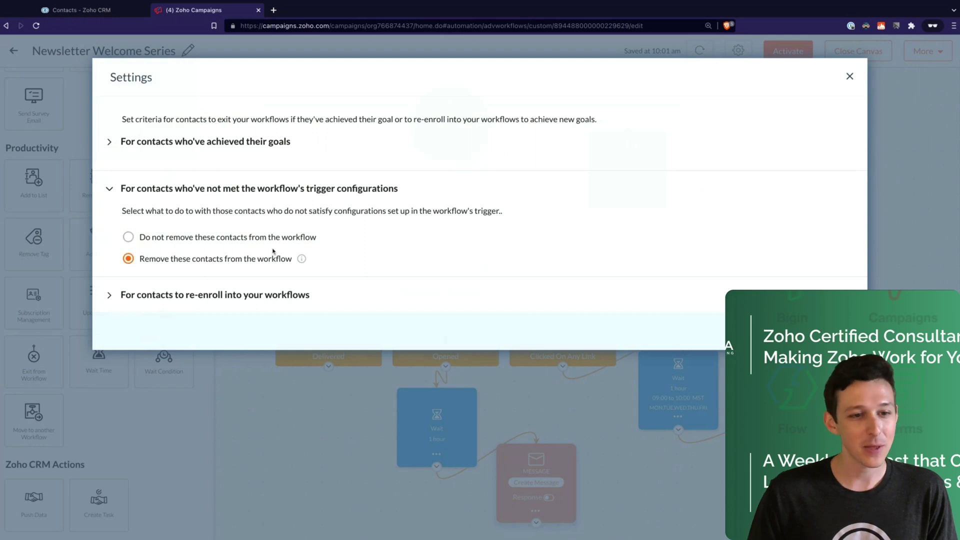
pyautogui.moveTo(302, 261)
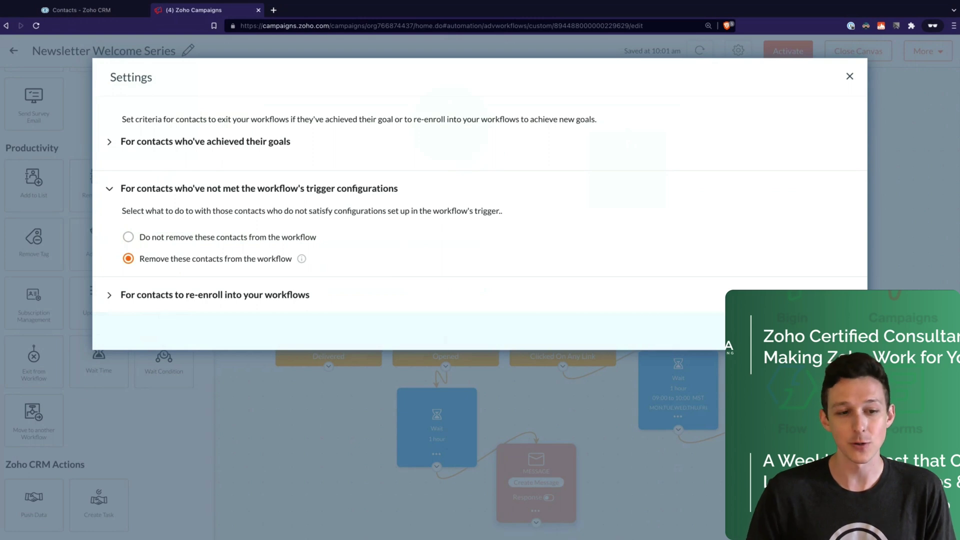
# Step: Leave re-enrollment switched off and apply the workflow settings
pyautogui.click(278, 301)
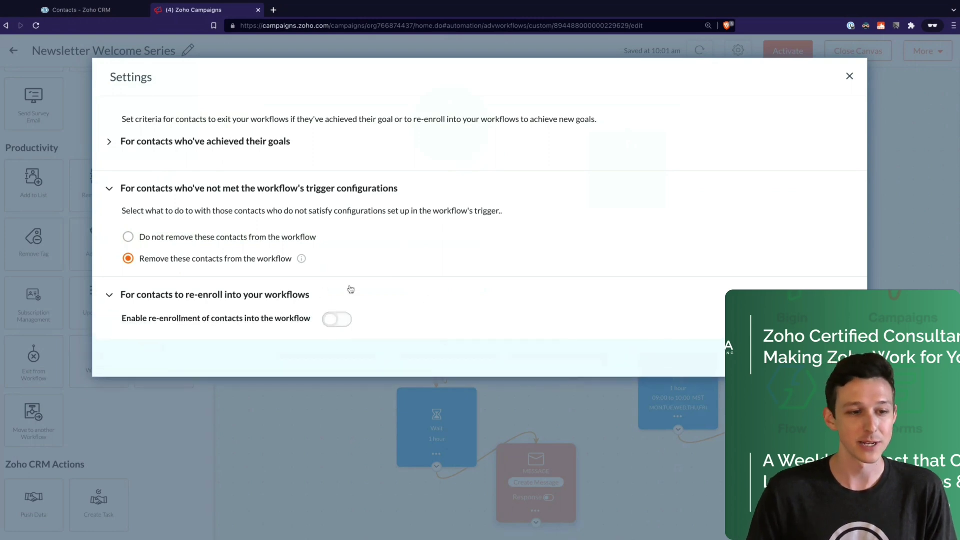
pyautogui.click(174, 188)
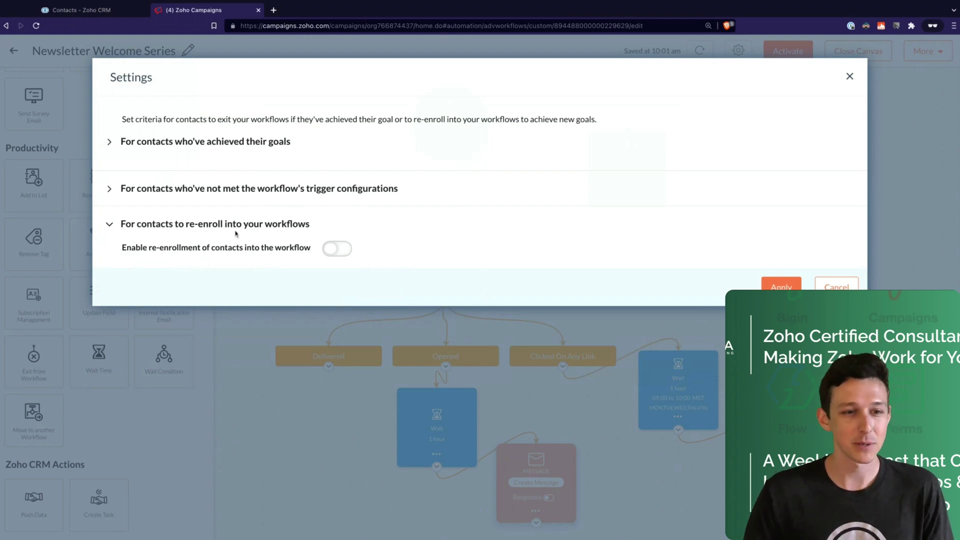
pyautogui.click(781, 287)
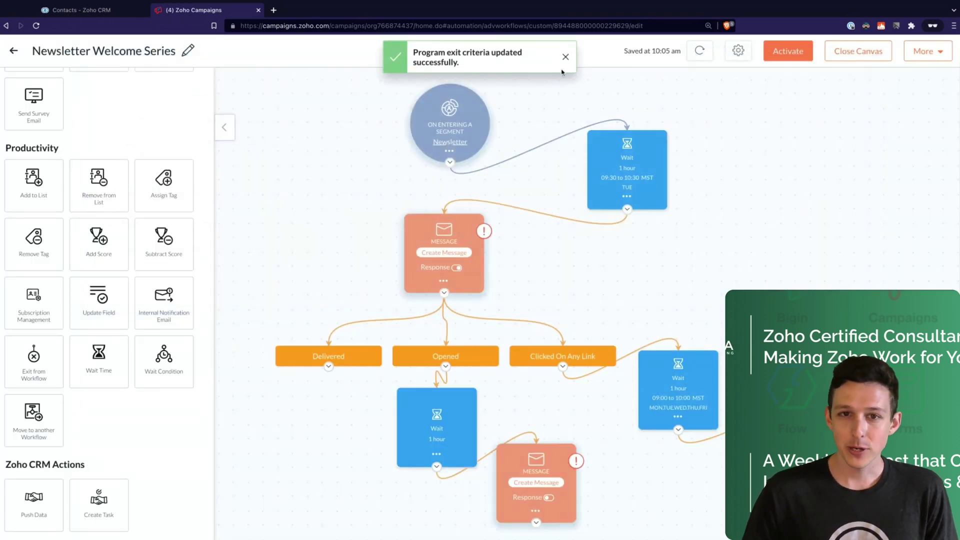
# Step: Dismiss the success notice and open the More menu with Download as image and Save as Template
pyautogui.click(566, 58)
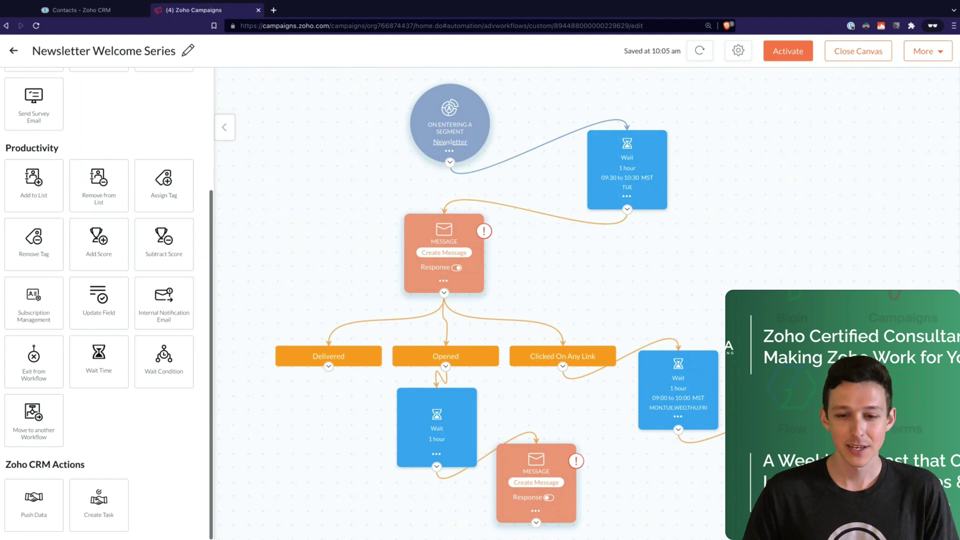
pyautogui.moveTo(616, 172)
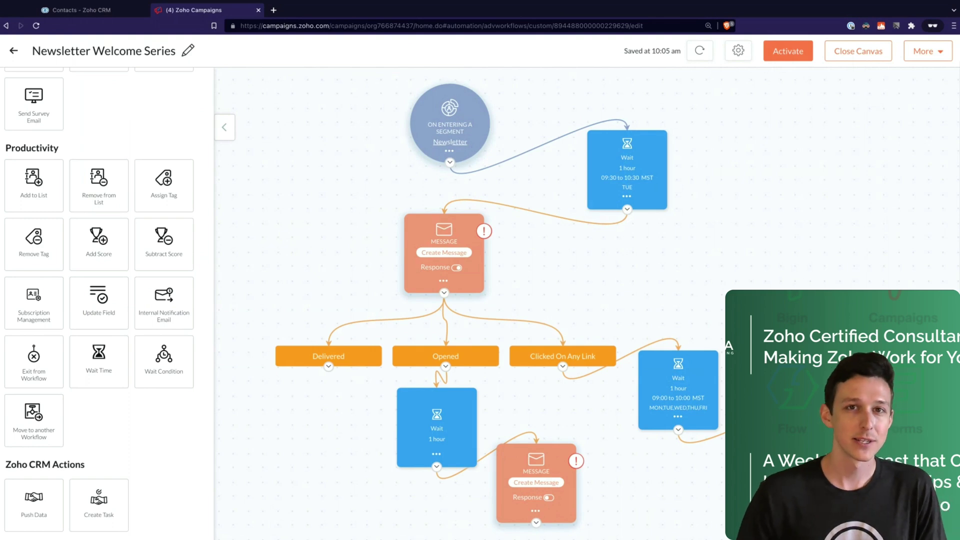
pyautogui.click(926, 52)
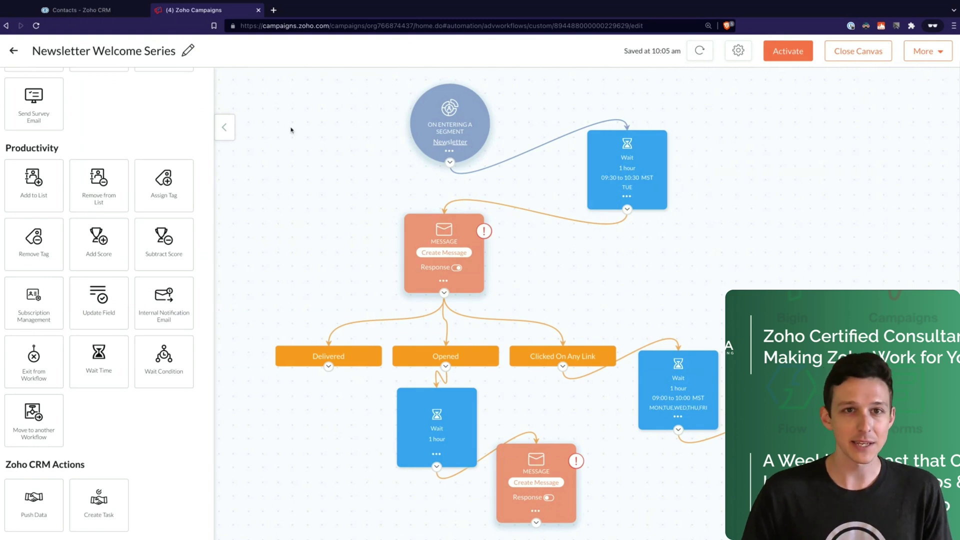
pyautogui.scroll(3, 182, 173)
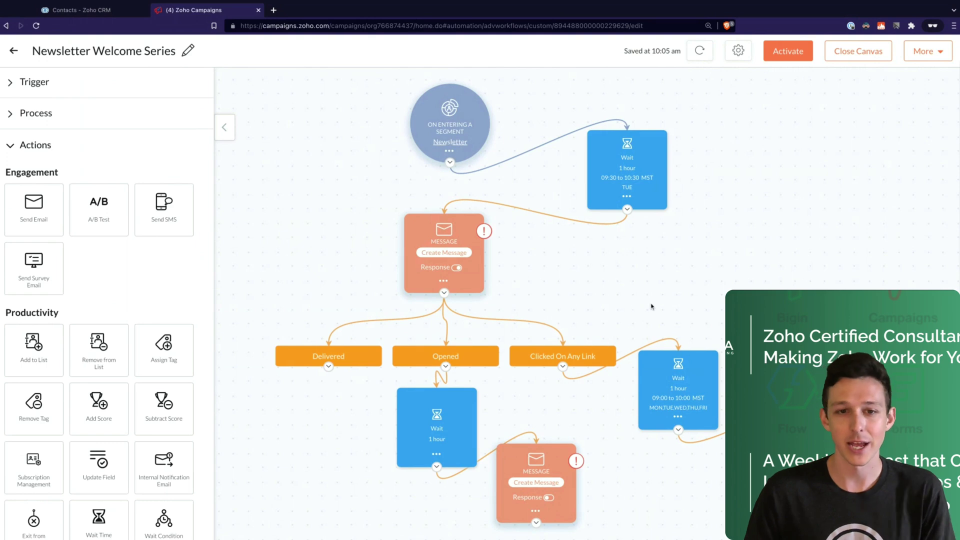
pyautogui.click(935, 54)
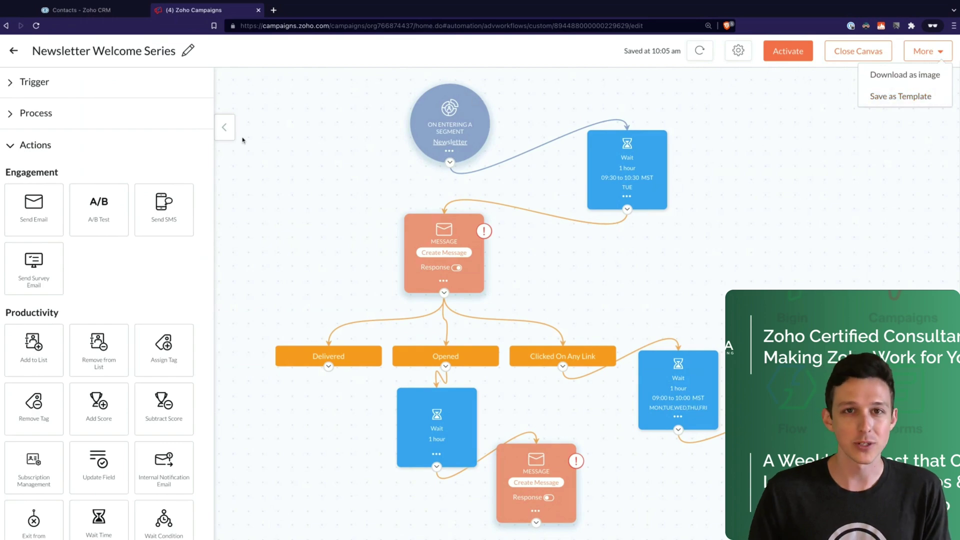
# Step: Return from the Newsletter Welcome Series canvas to the automation workflows list
pyautogui.click(279, 135)
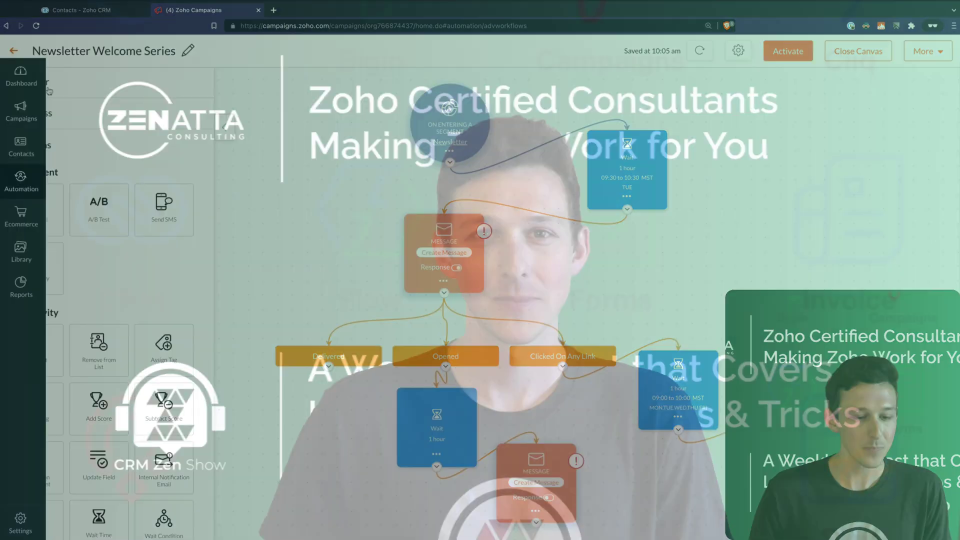